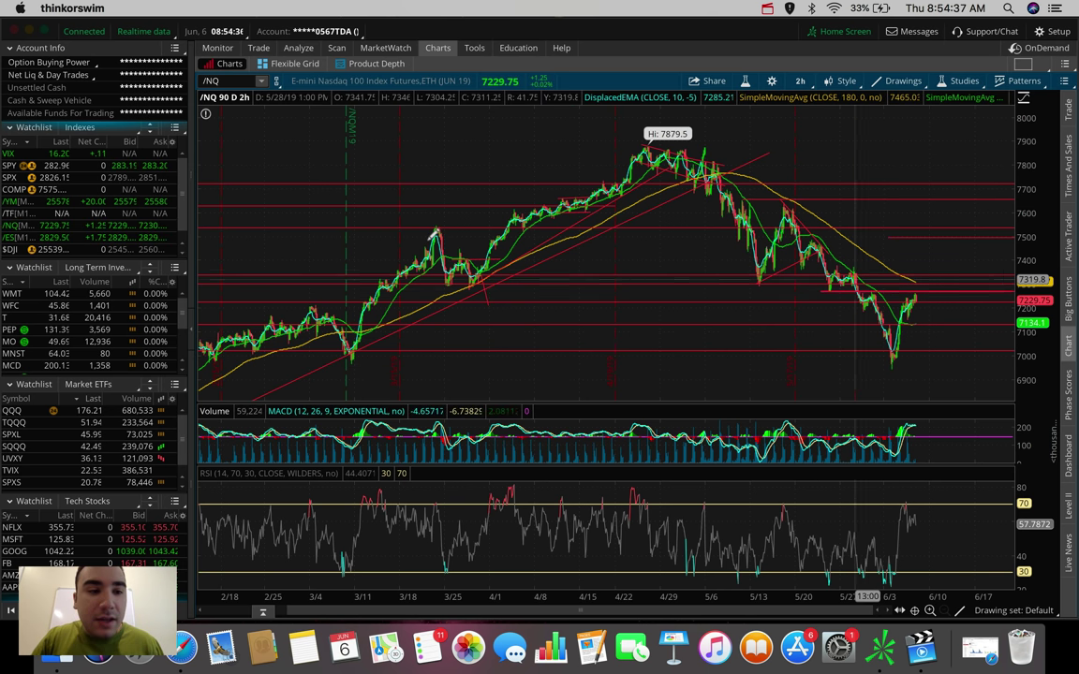
Review the charts of /ES, /YM and SPX in turn from the Indexes watchlist
{"action": "left_click", "coordinate": [23, 237]}
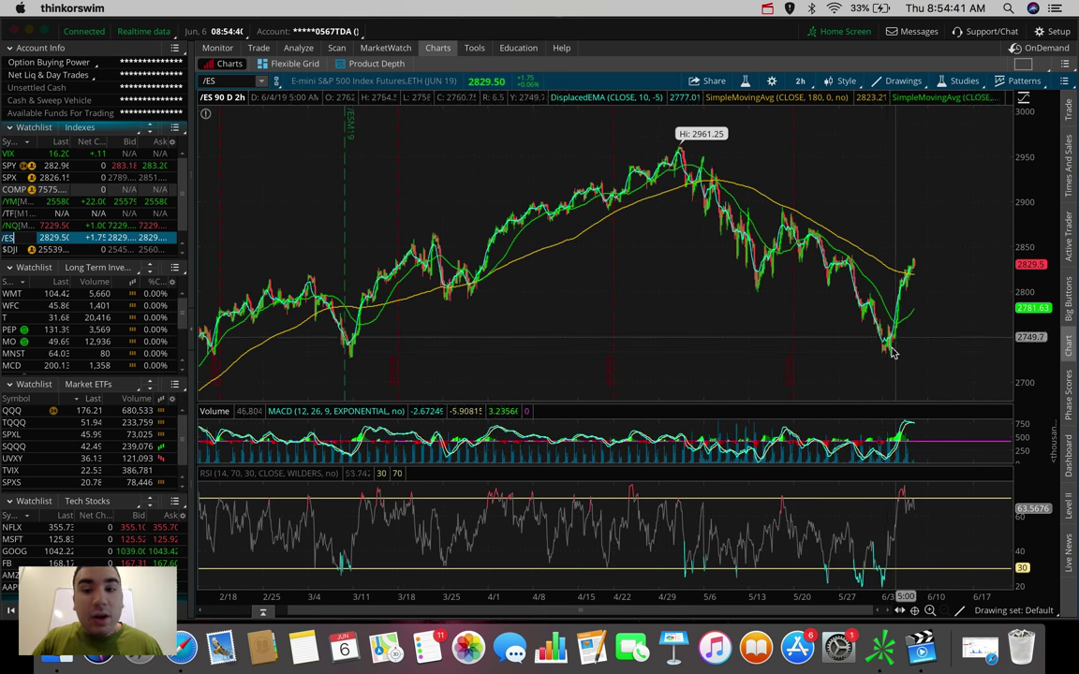
{"action": "left_click", "coordinate": [19, 201]}
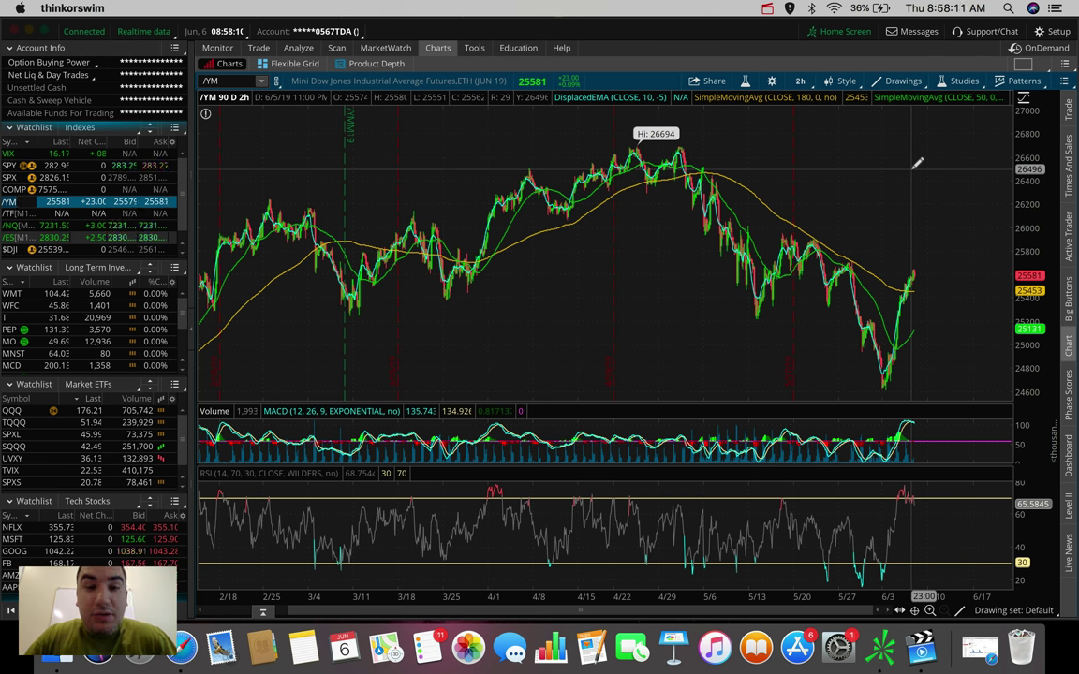
{"action": "key", "text": "Up"}
{"action": "key", "text": "Up"}
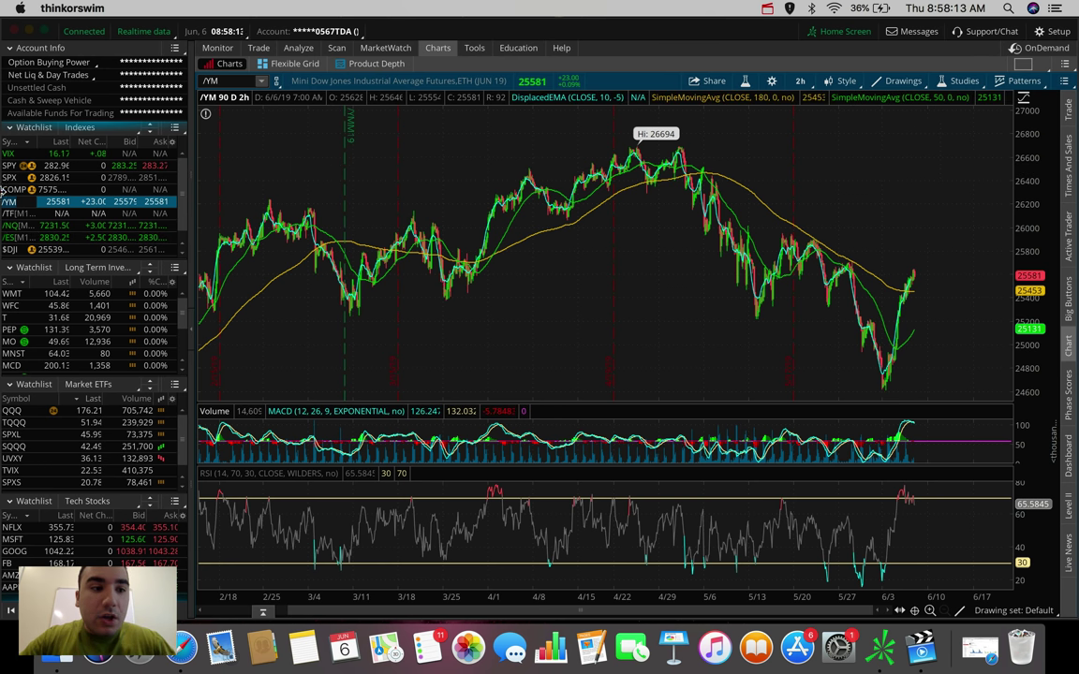
{"action": "left_click", "coordinate": [13, 178]}
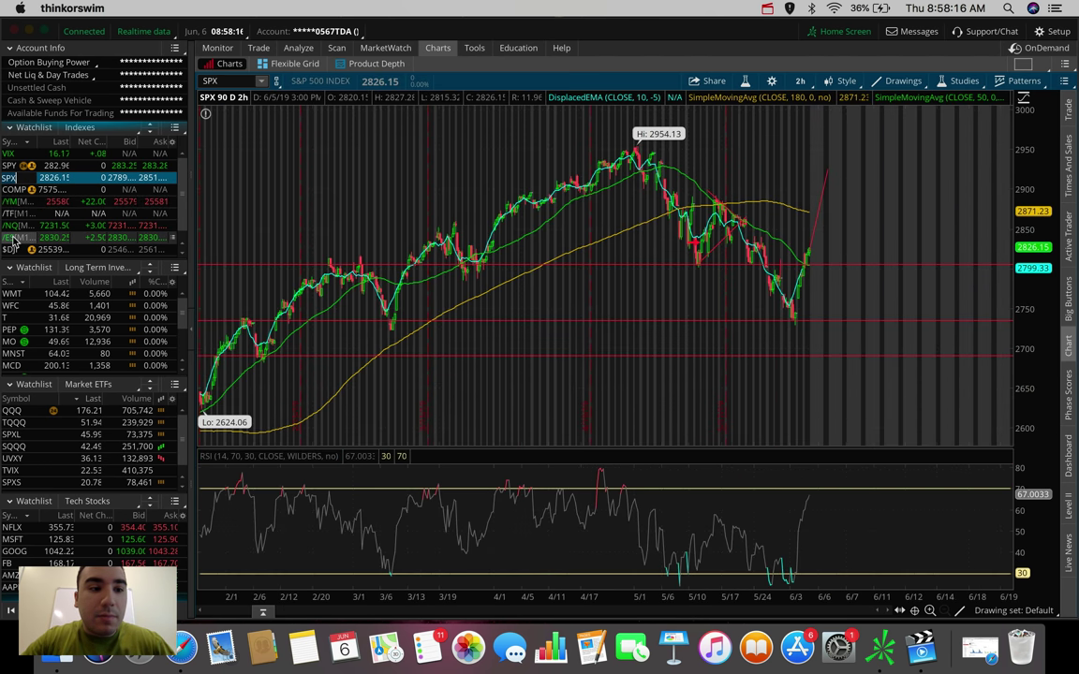
Load the /ES futures chart and set its time frame to 180 D : 4h
{"action": "left_click", "coordinate": [13, 238]}
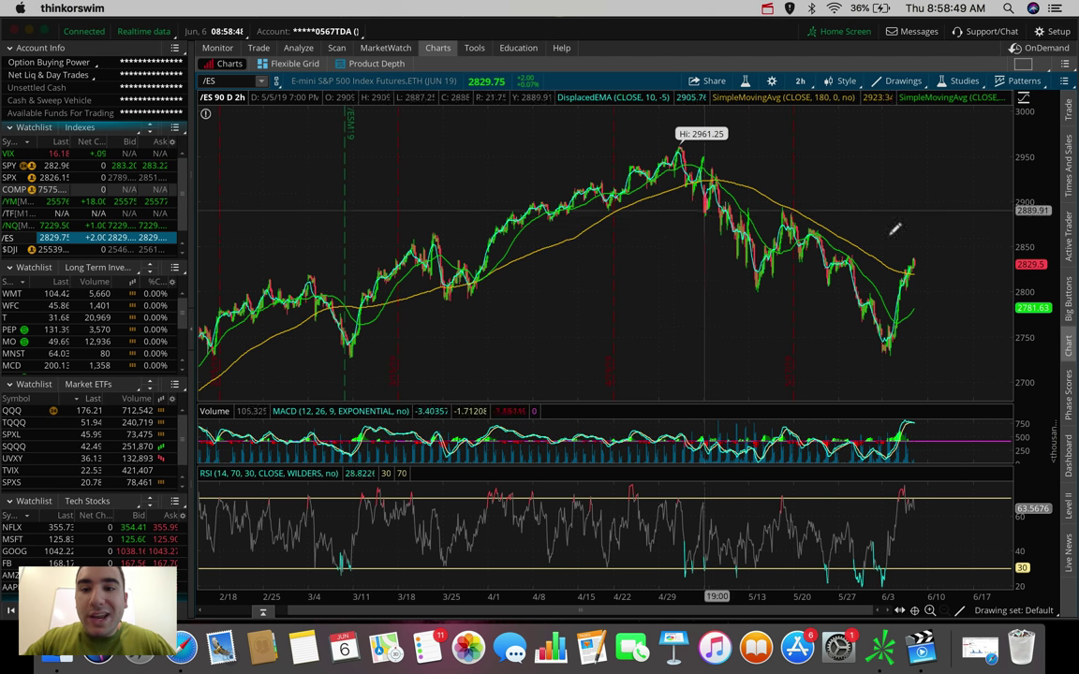
{"action": "left_click", "coordinate": [800, 80]}
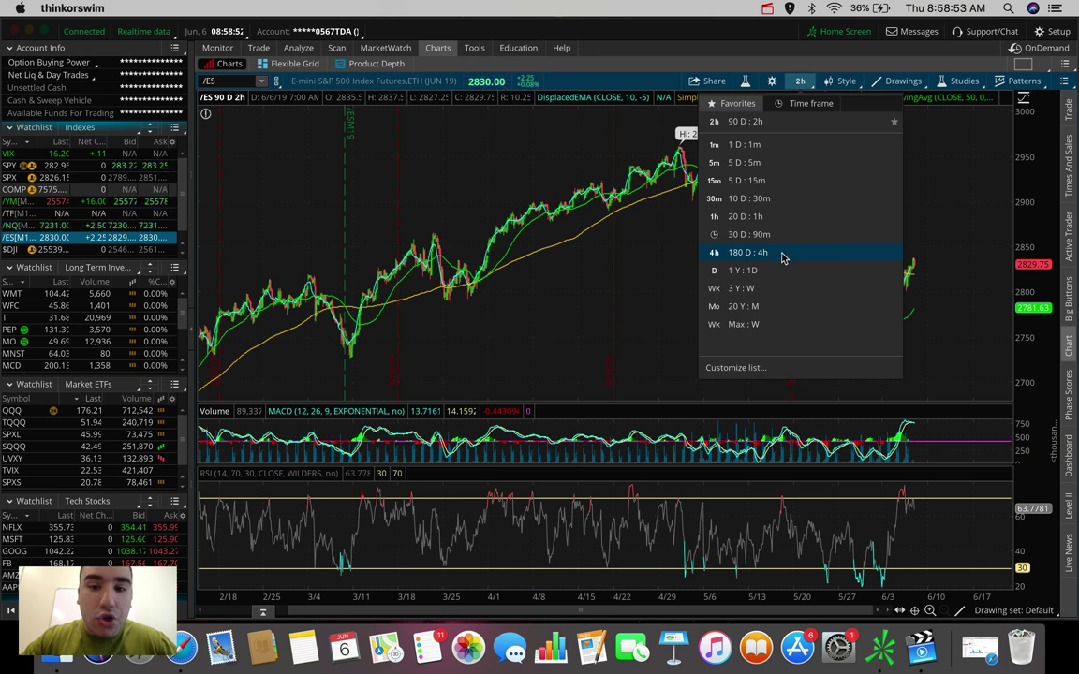
{"action": "left_click", "coordinate": [781, 253]}
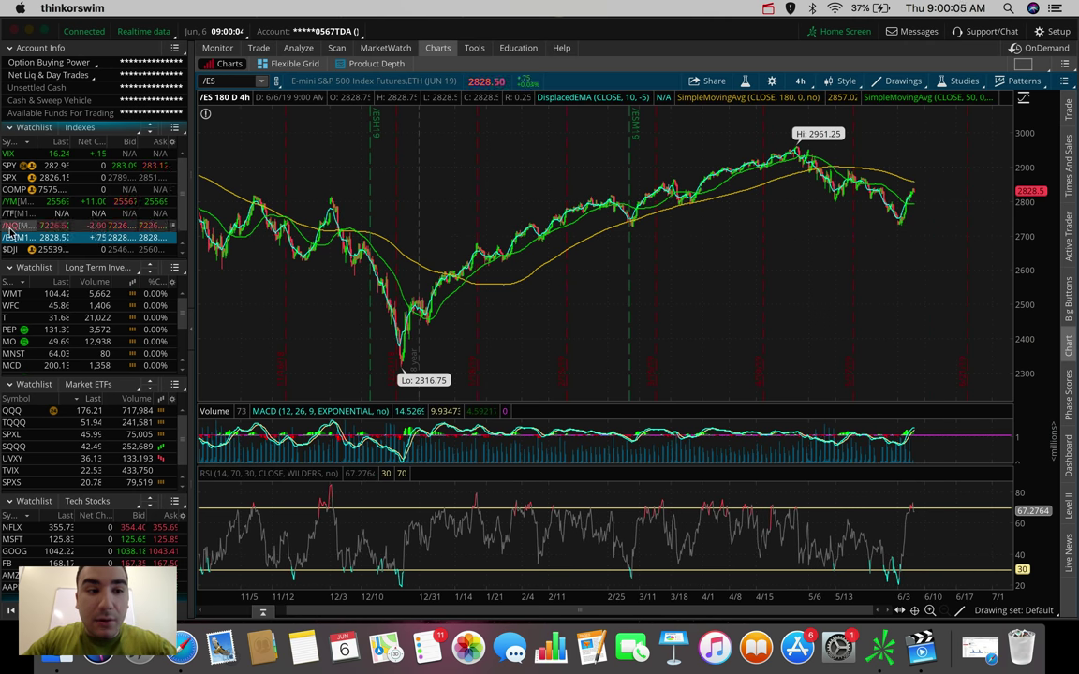
Load the /NQ chart and draw a short falling line from the latest candle down to about 7176
{"action": "left_click", "coordinate": [42, 225]}
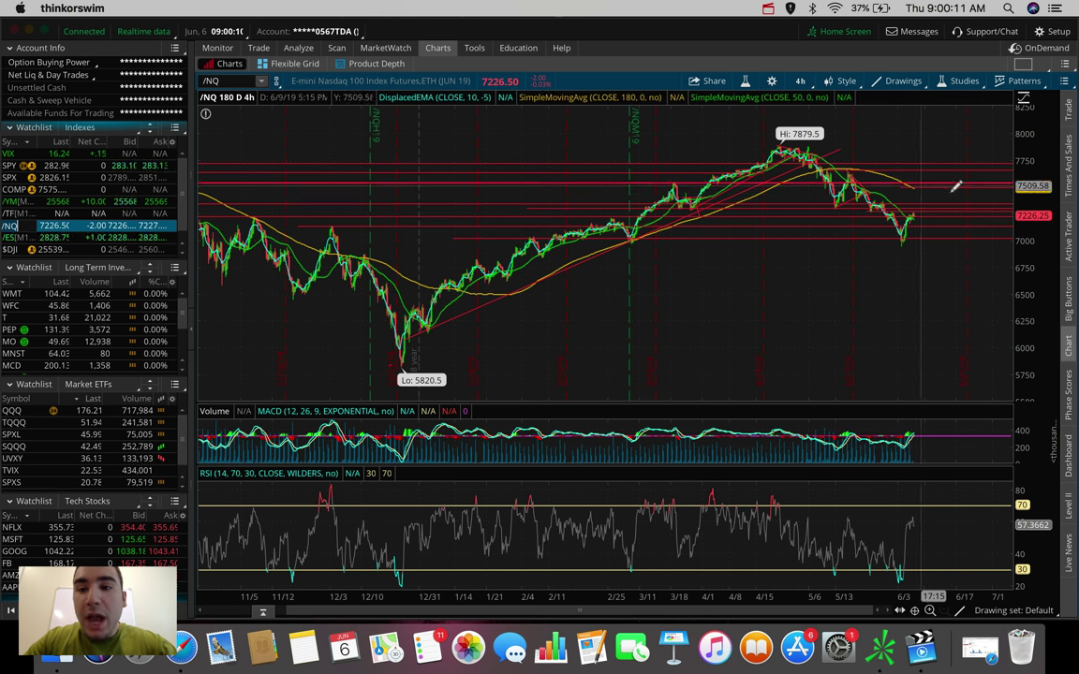
{"action": "left_click_drag", "start_coordinate": [955, 187], "coordinate": [796, 225]}
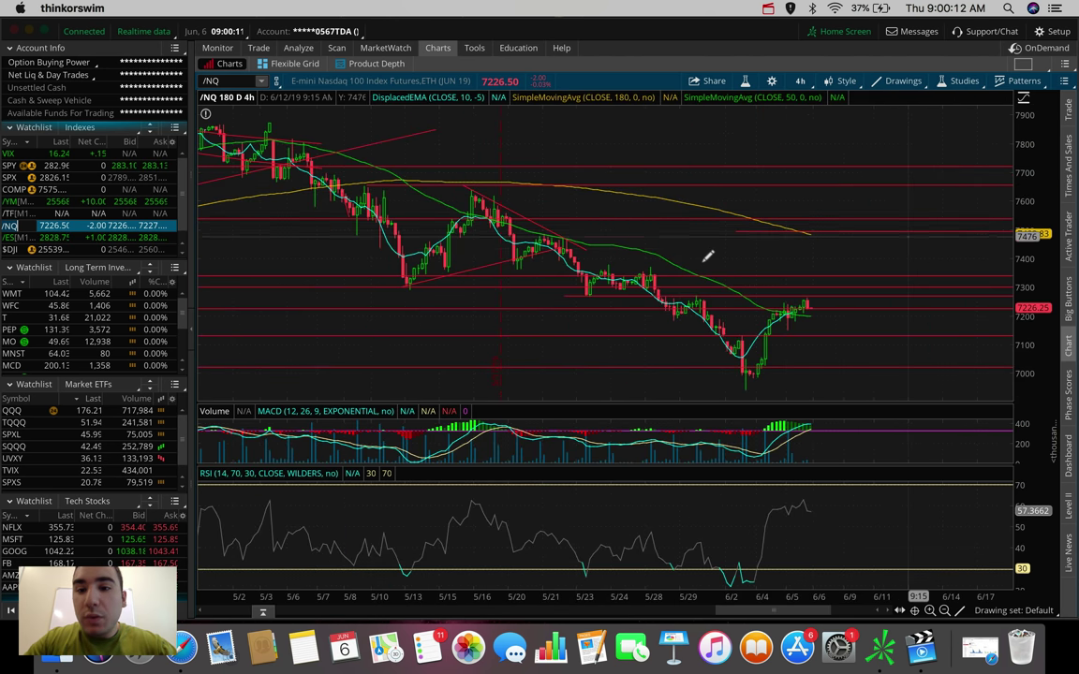
{"action": "left_click", "coordinate": [814, 304]}
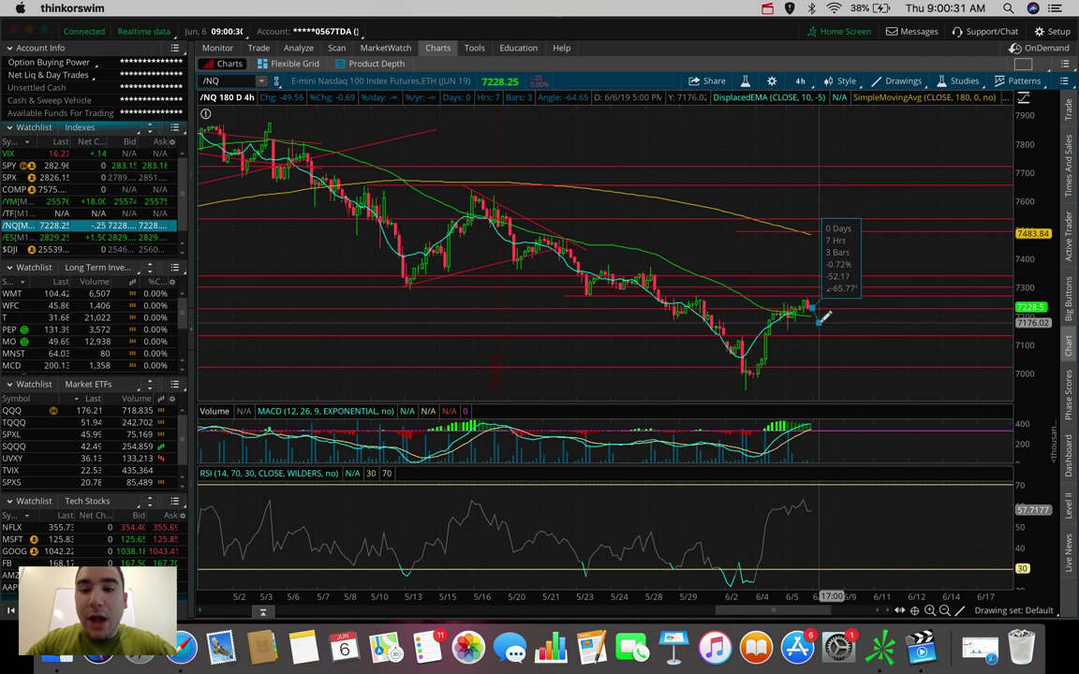
{"action": "left_click", "coordinate": [819, 320]}
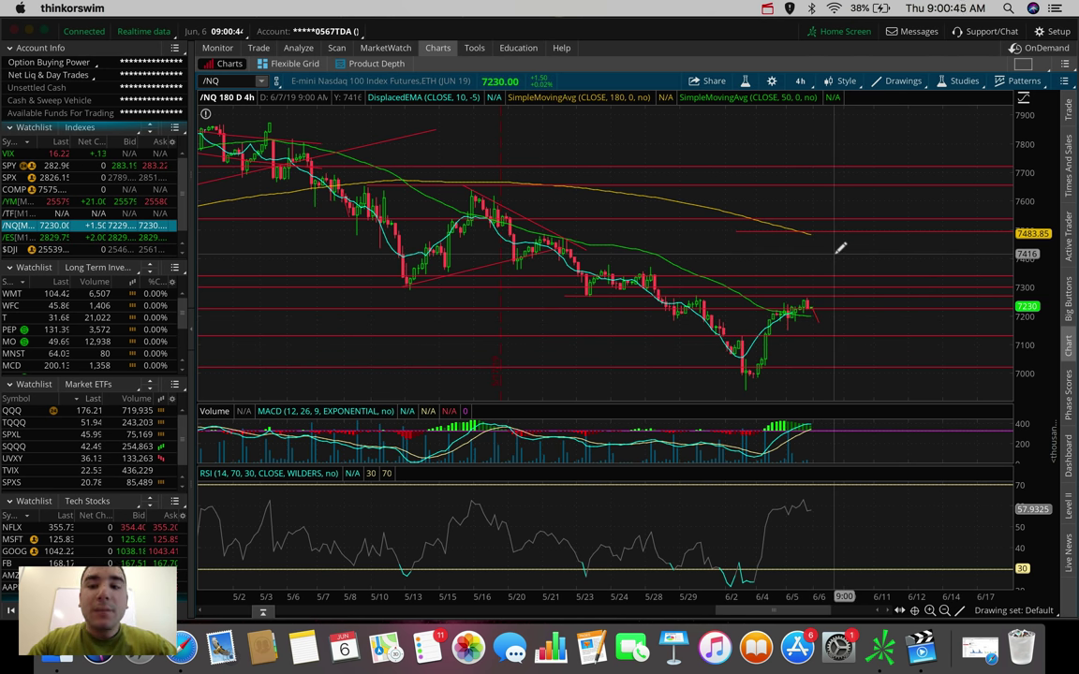
{"action": "scroll", "coordinate": [841, 247], "scroll_direction": "down", "scroll_amount": 5}
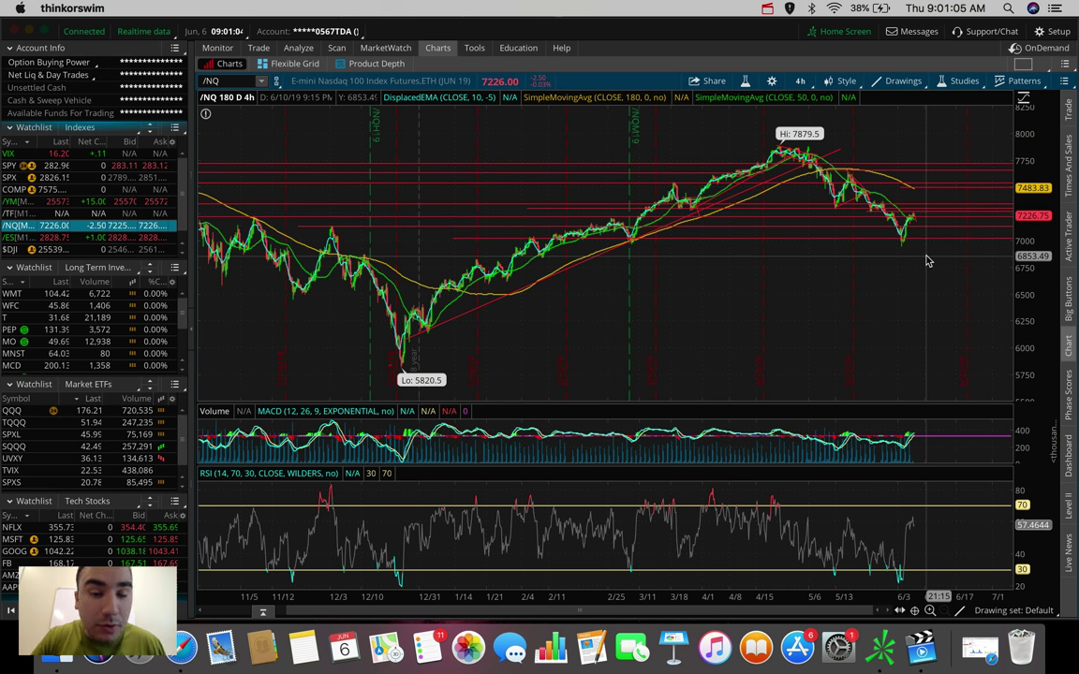
Set the /NQ chart's time frame to 20 D : 1h
{"action": "left_click", "coordinate": [836, 47]}
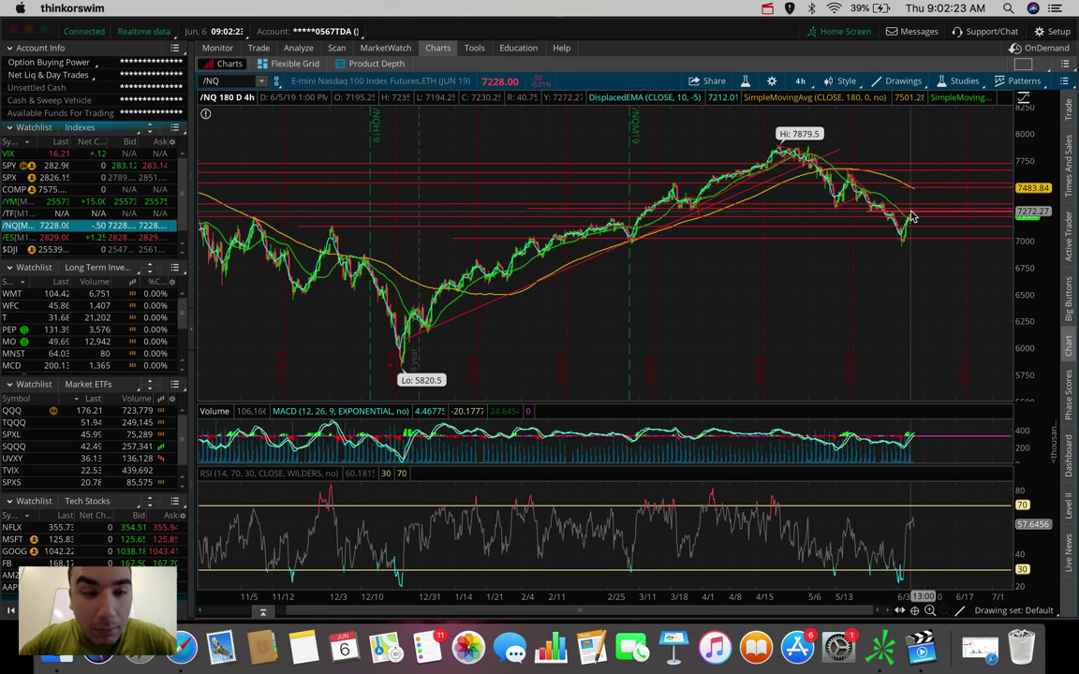
{"action": "left_click", "coordinate": [801, 82]}
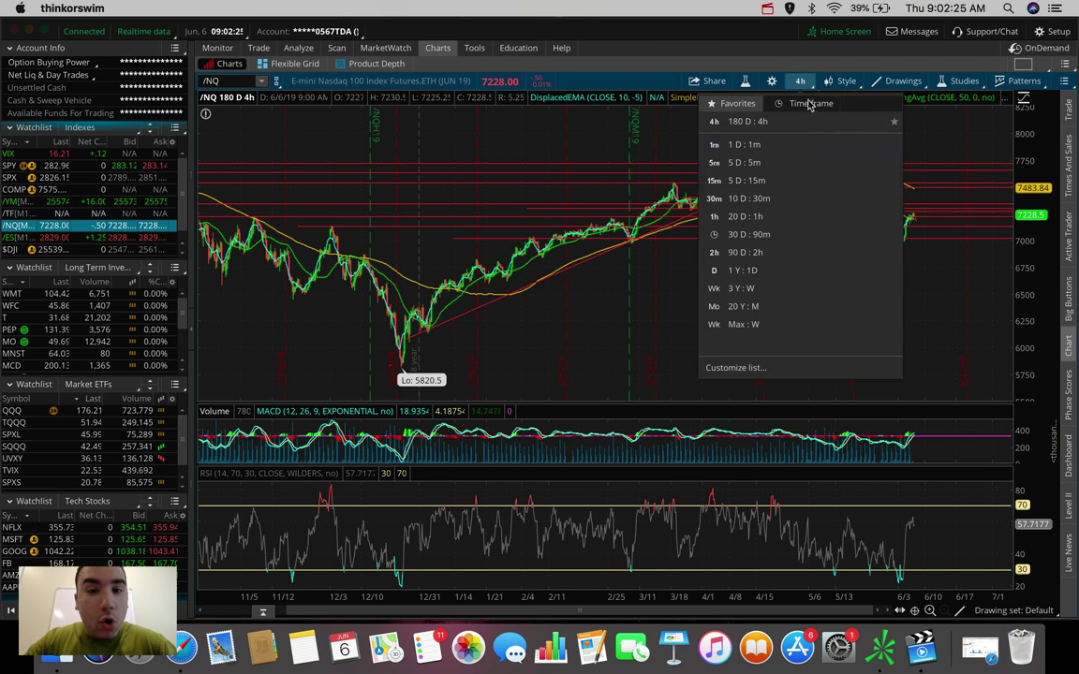
{"action": "left_click", "coordinate": [787, 216]}
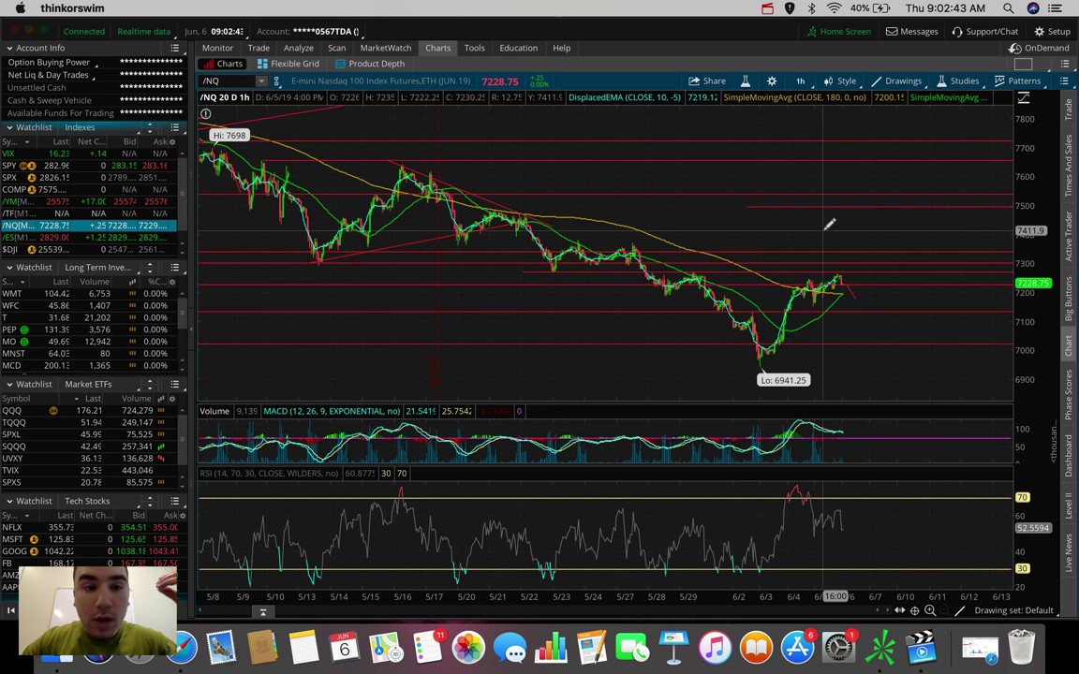
Load the /YM chart and draw a descending trendline from the 26079 high to just past the latest candle
{"action": "left_click_drag", "start_coordinate": [66, 203], "coordinate": [441, 227]}
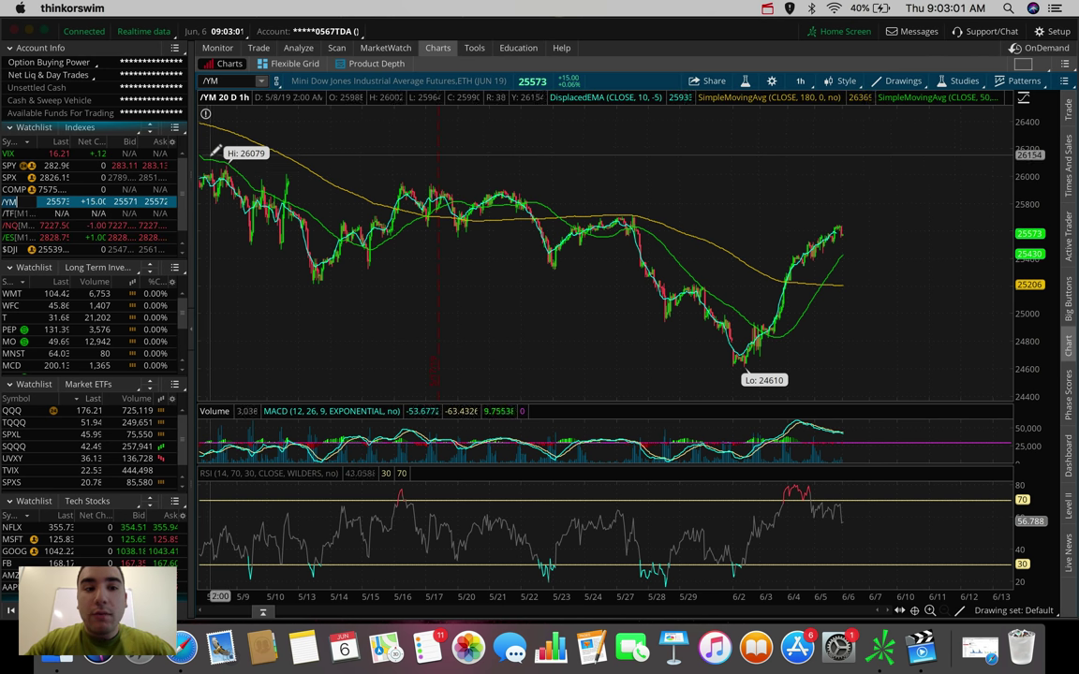
{"action": "mouse_move", "coordinate": [216, 152]}
{"action": "left_mouse_down"}
{"action": "mouse_move", "coordinate": [770, 174]}
{"action": "mouse_move", "coordinate": [913, 234]}
{"action": "left_mouse_up"}
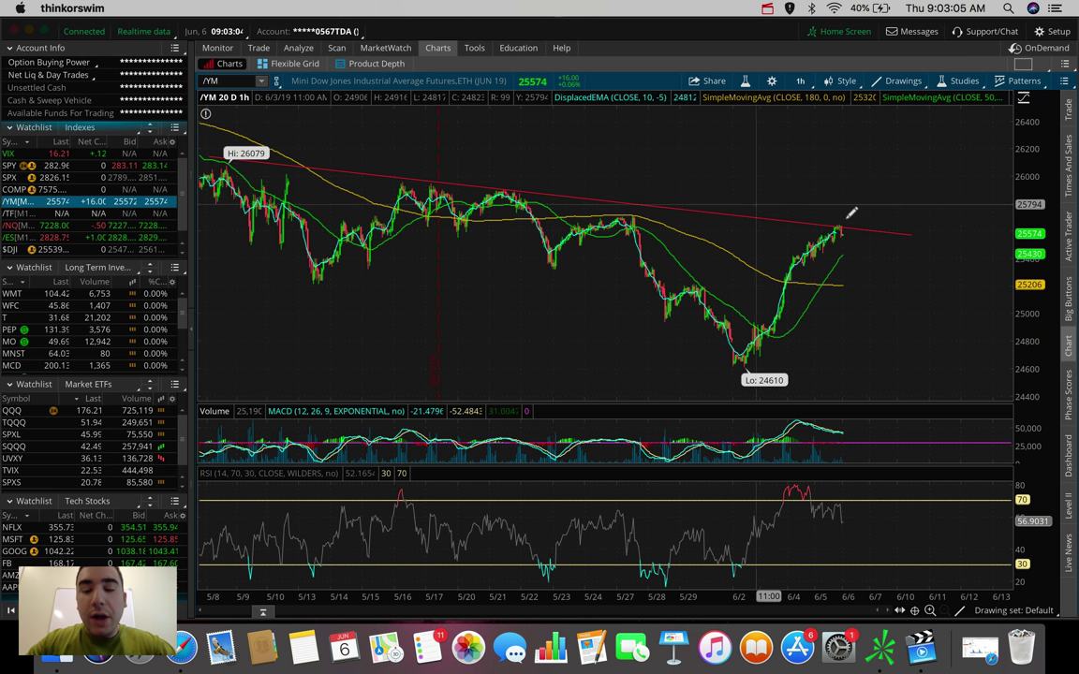
Draw a steep falling line from the latest /YM candle down to about the level of the 180-period moving average
{"action": "mouse_move", "coordinate": [843, 231]}
{"action": "left_mouse_down"}
{"action": "mouse_move", "coordinate": [871, 120]}
{"action": "mouse_move", "coordinate": [844, 149]}
{"action": "mouse_move", "coordinate": [848, 232]}
{"action": "left_mouse_up"}
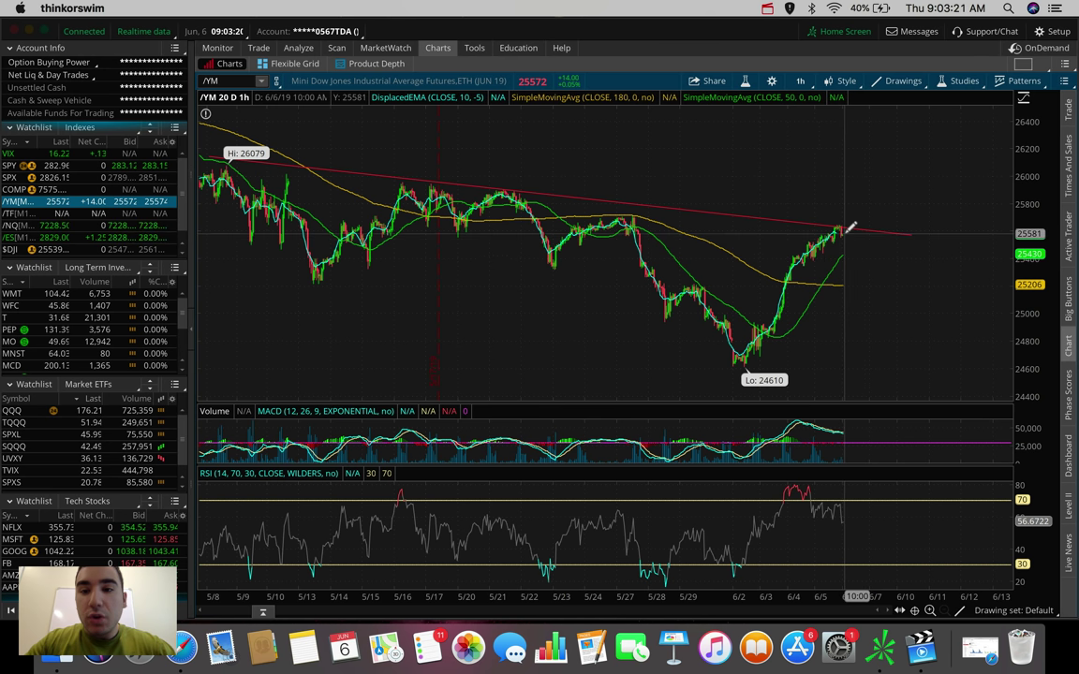
{"action": "left_click", "coordinate": [848, 229]}
{"action": "left_click", "coordinate": [869, 289]}
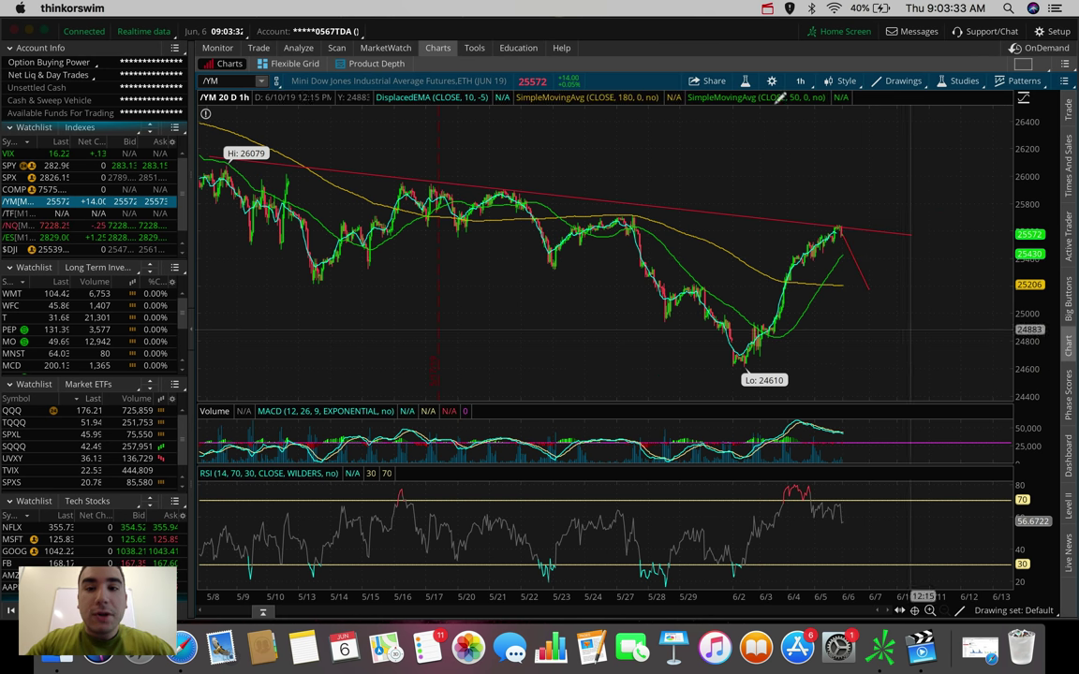
Set the /YM chart's time frame to 180 D : 4h
{"action": "left_click", "coordinate": [799, 82]}
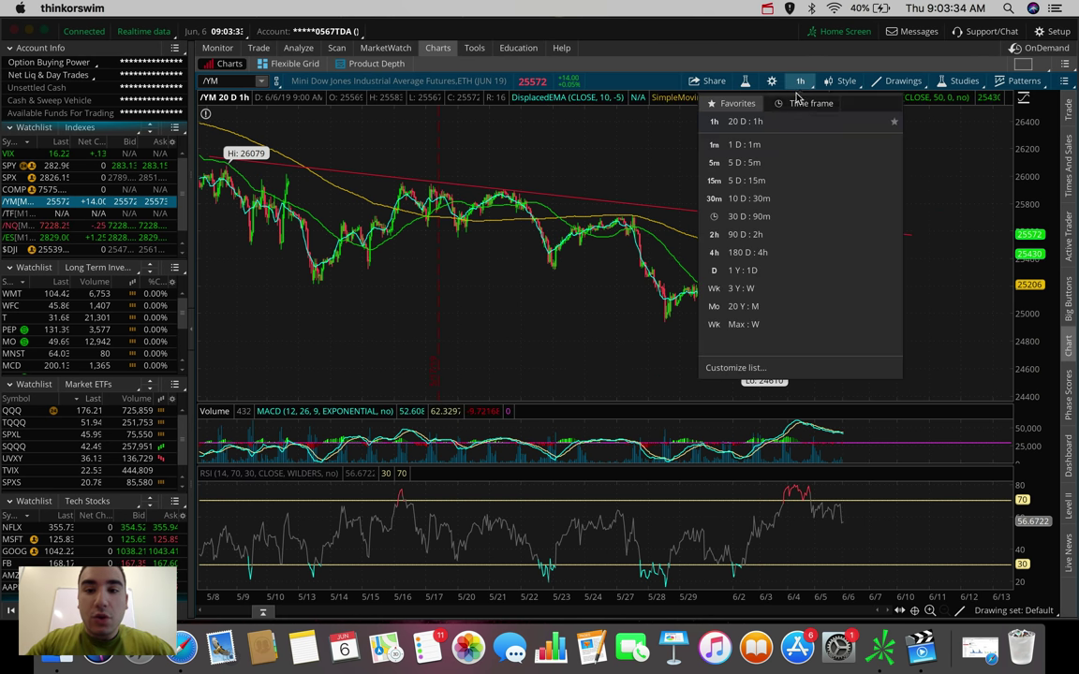
{"action": "left_click", "coordinate": [780, 250]}
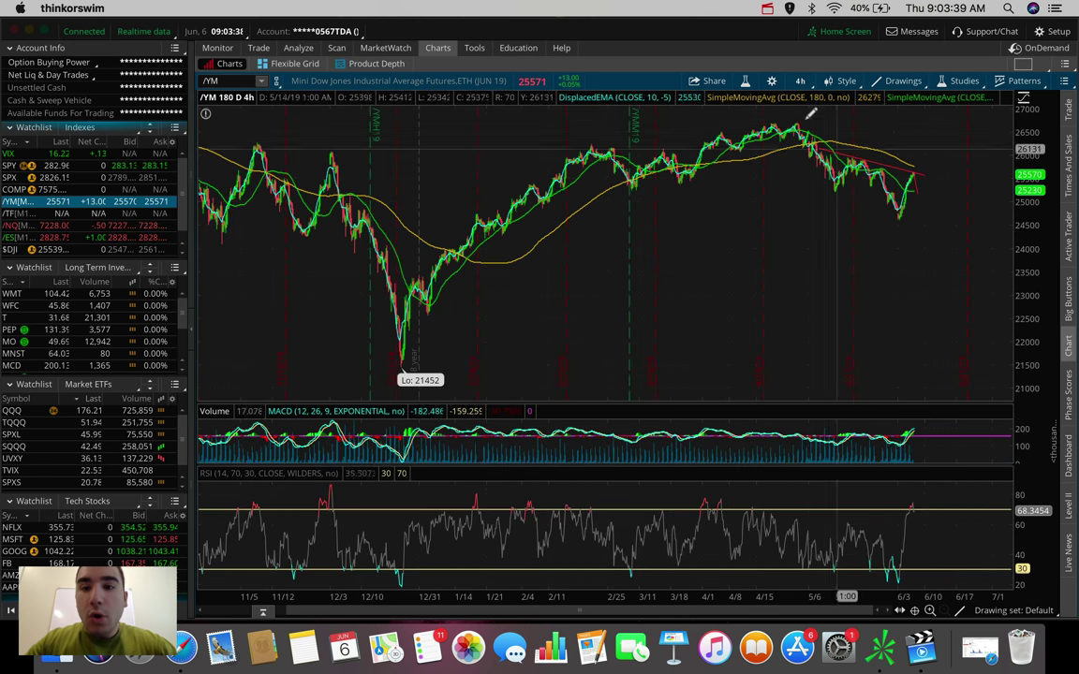
{"action": "left_click", "coordinate": [927, 177]}
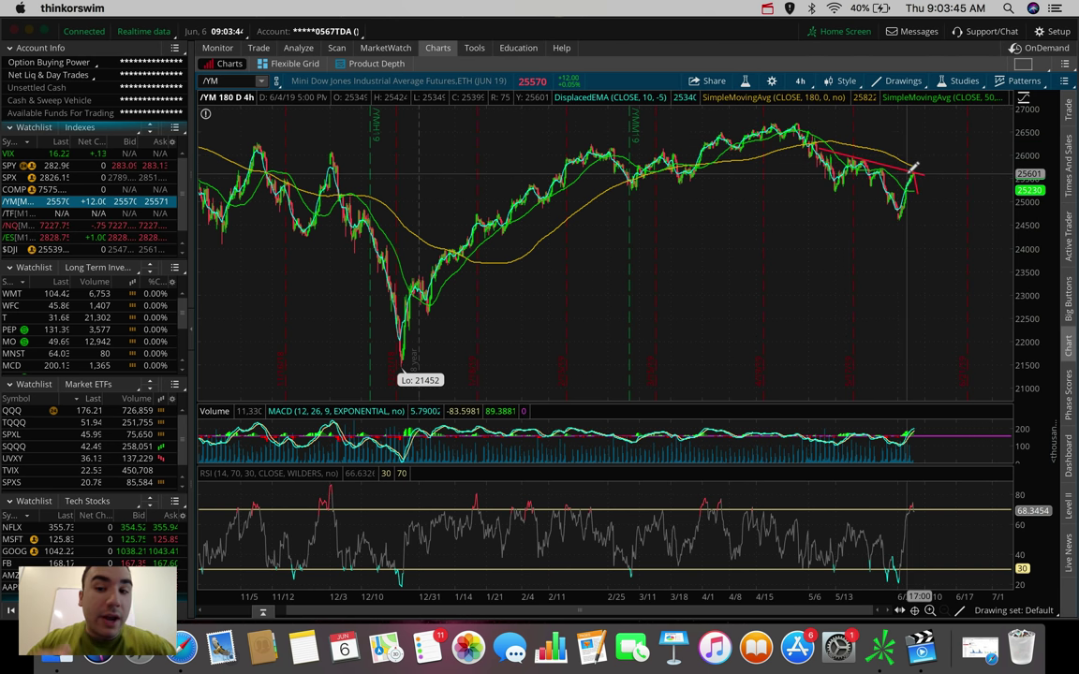
Draw a steep rising line from the latest /YM candle at the descending trendline up to above 26000
{"action": "mouse_move", "coordinate": [913, 168]}
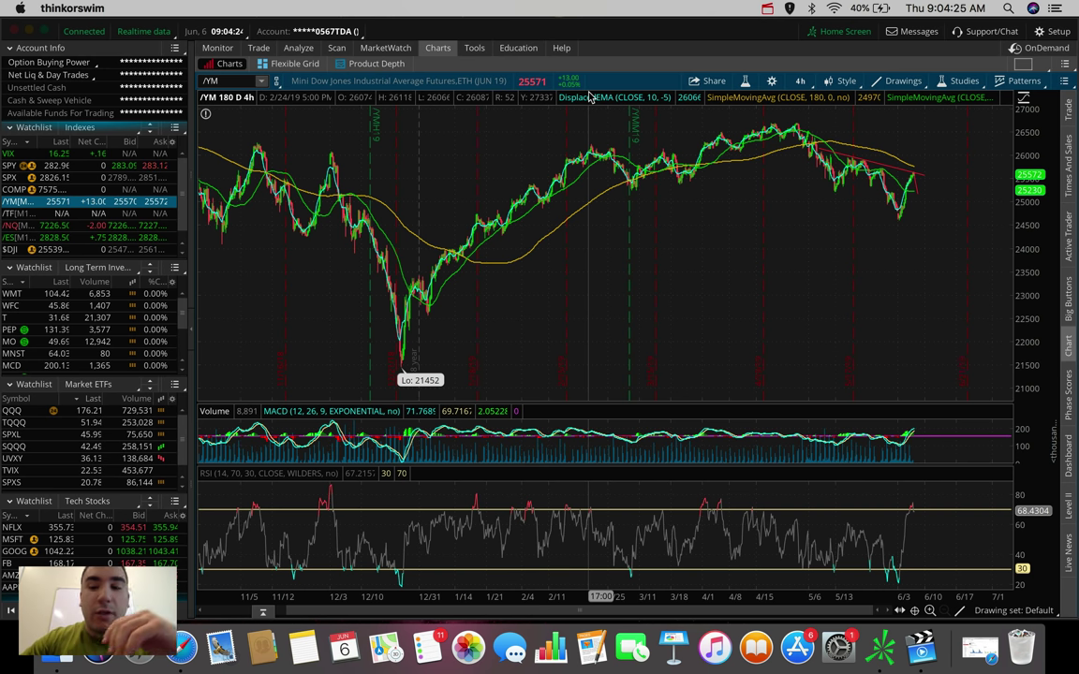
{"action": "left_click", "coordinate": [914, 169]}
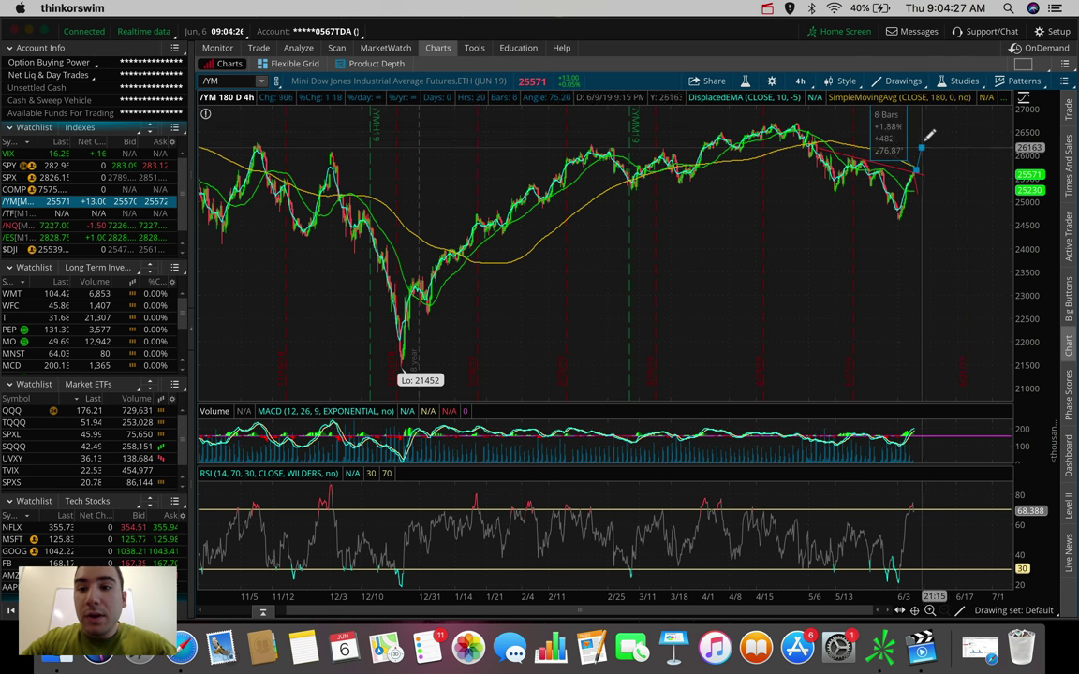
{"action": "left_click", "coordinate": [926, 140]}
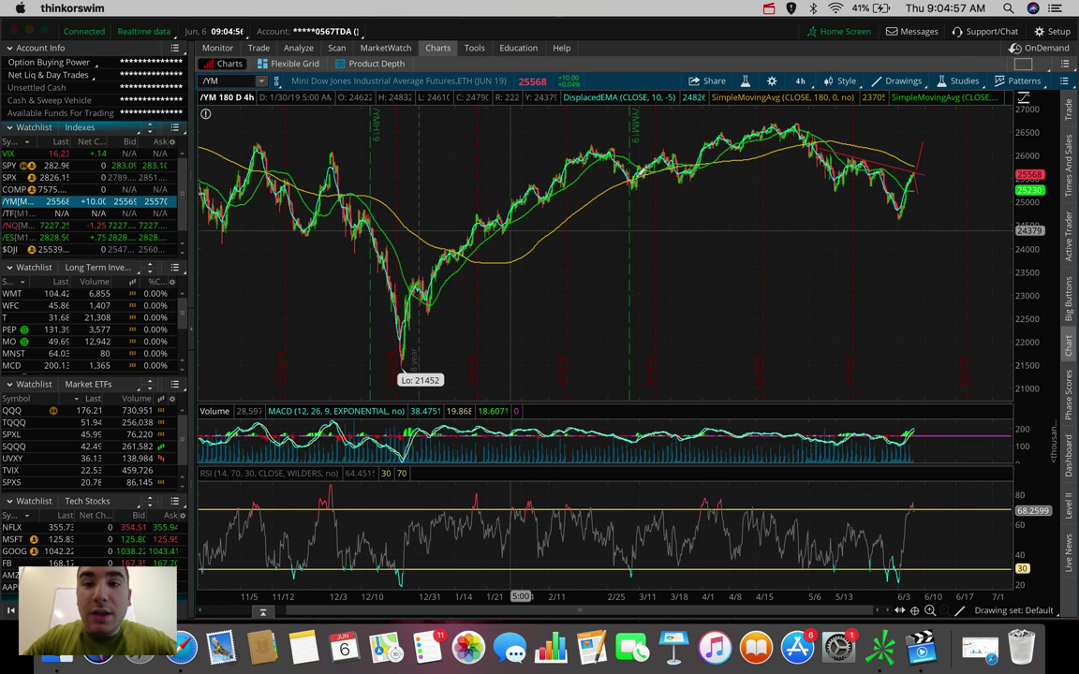
{"action": "left_click", "coordinate": [799, 83]}
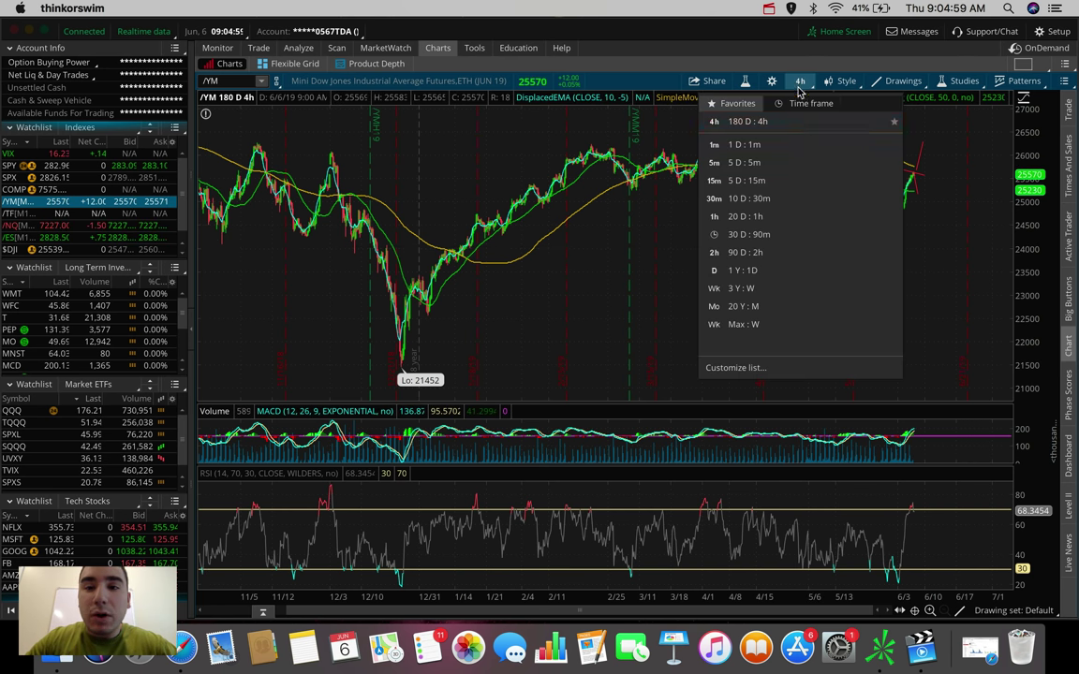
{"action": "left_click", "coordinate": [947, 220]}
{"action": "key", "text": "Escape"}
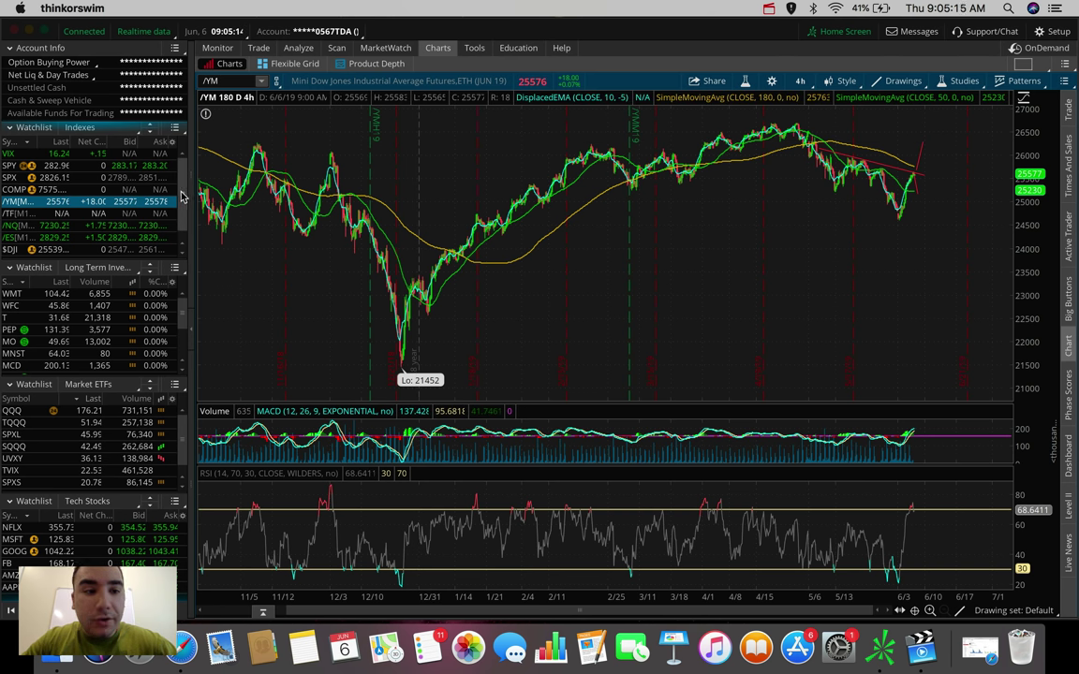
Load the SQQQ chart and examine its price action from mid-May to the latest candle
{"action": "scroll", "coordinate": [175, 426], "scroll_direction": "down", "scroll_amount": 1}
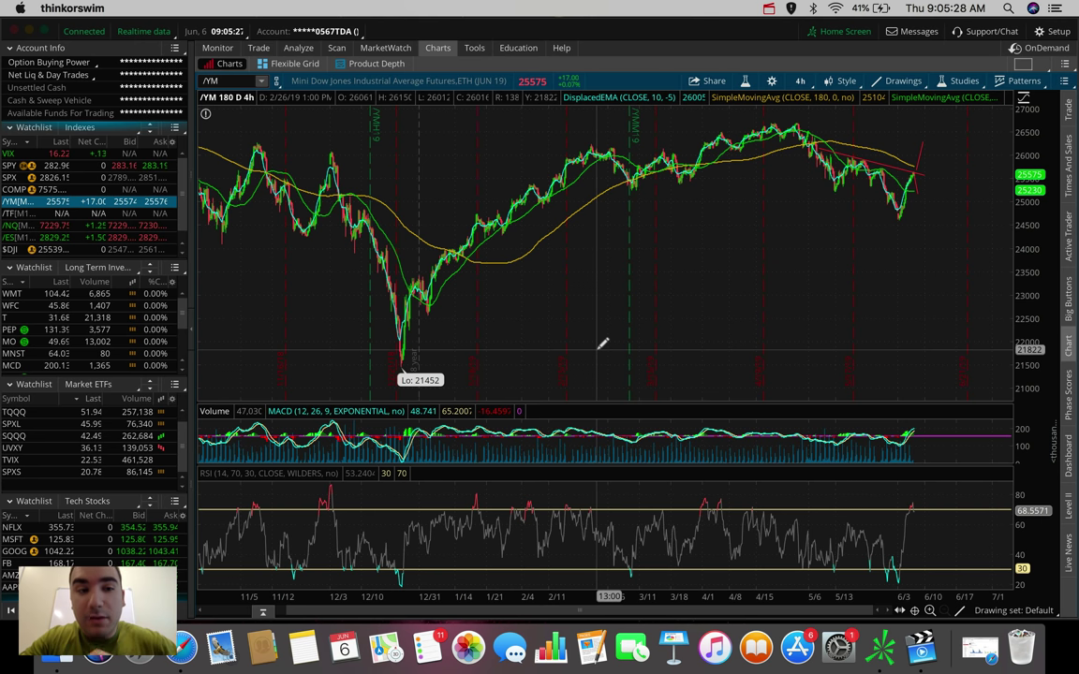
{"action": "left_click", "coordinate": [232, 81]}
{"action": "type", "text": "SQQQ"}
{"action": "key", "text": "Return"}
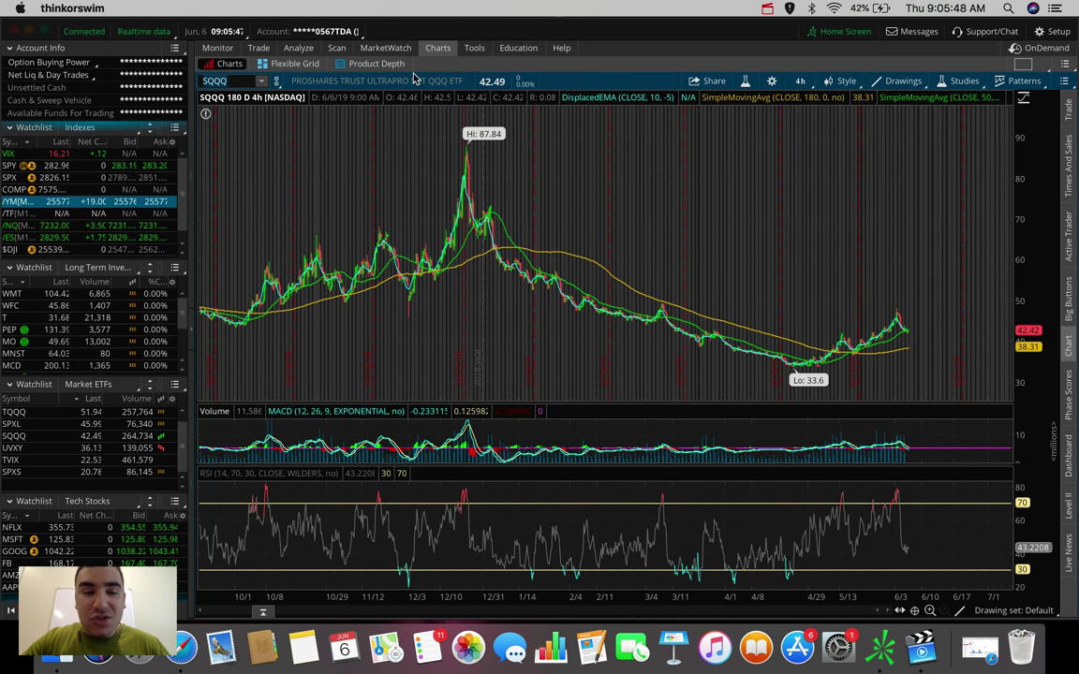
{"action": "left_click_drag", "start_coordinate": [953, 277], "coordinate": [833, 296]}
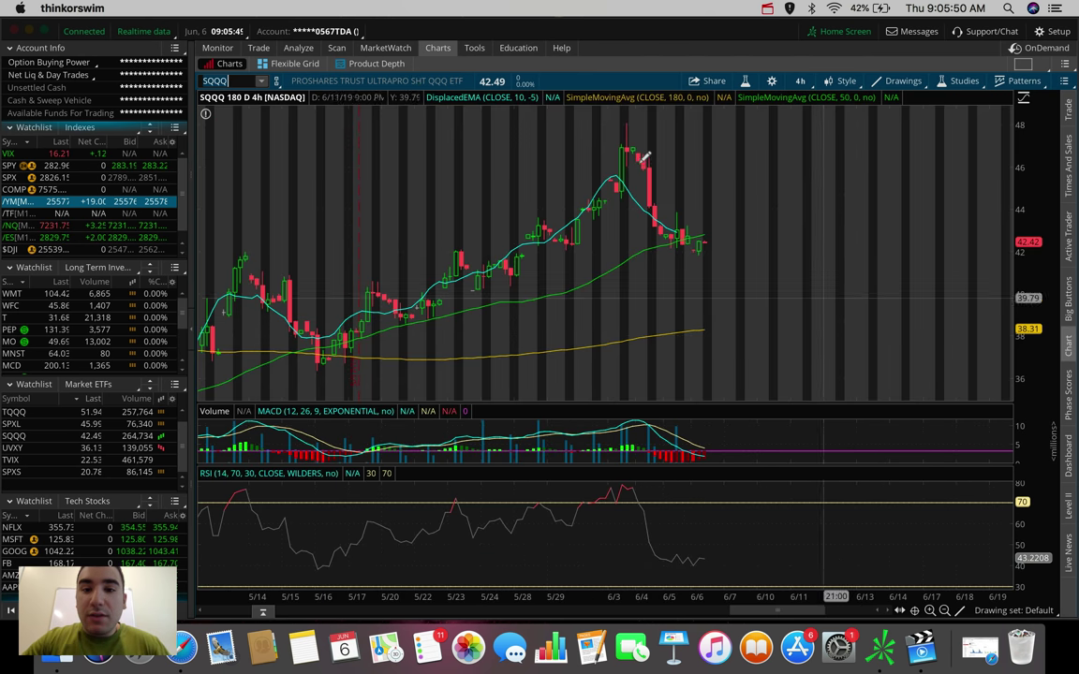
{"action": "mouse_move", "coordinate": [714, 244]}
{"action": "left_mouse_down"}
{"action": "mouse_move", "coordinate": [699, 132]}
{"action": "mouse_move", "coordinate": [722, 241]}
{"action": "left_mouse_up"}
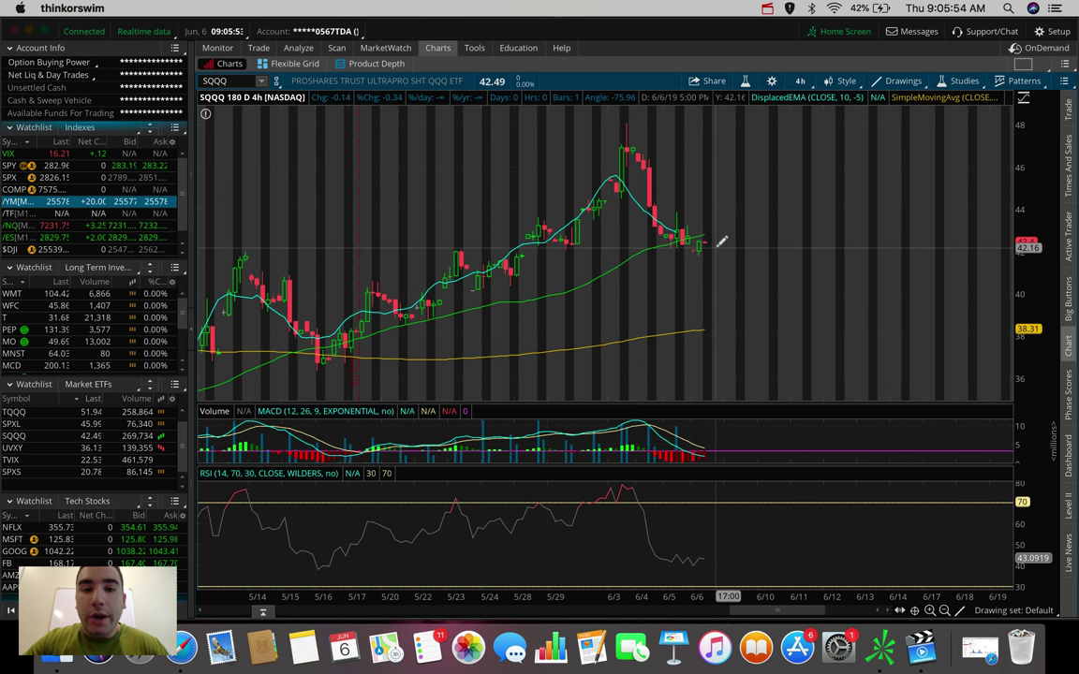
Load the SPXS chart and examine its price action from late March to the latest candle
{"action": "left_click", "coordinate": [242, 80]}
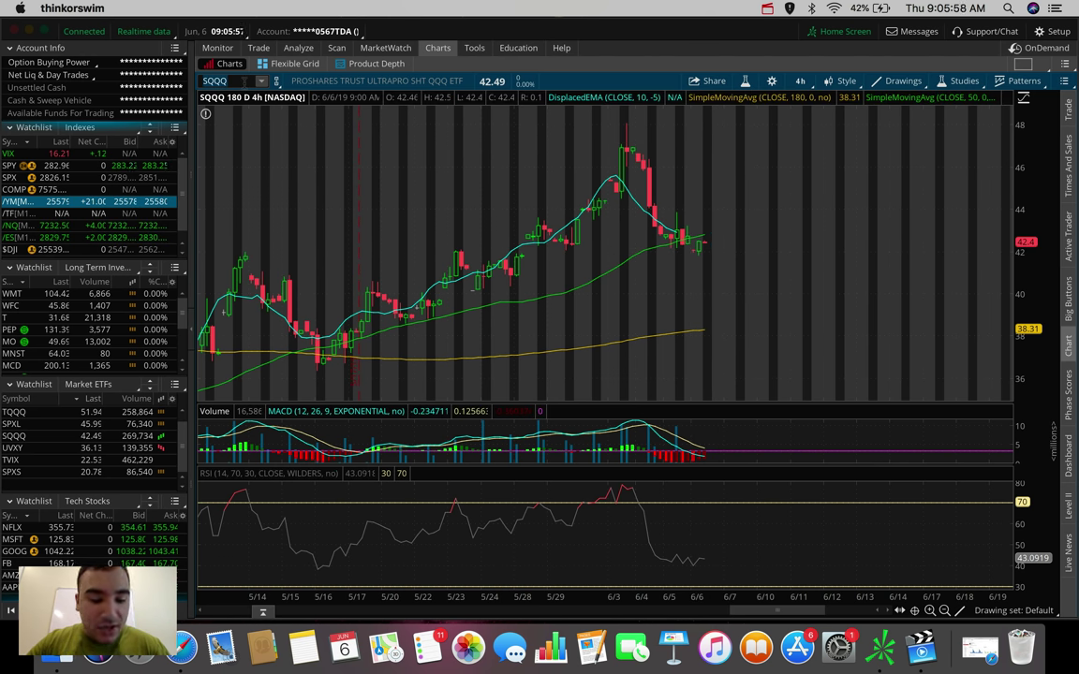
{"action": "key", "text": "Return"}
{"action": "type", "text": "SPXS"}
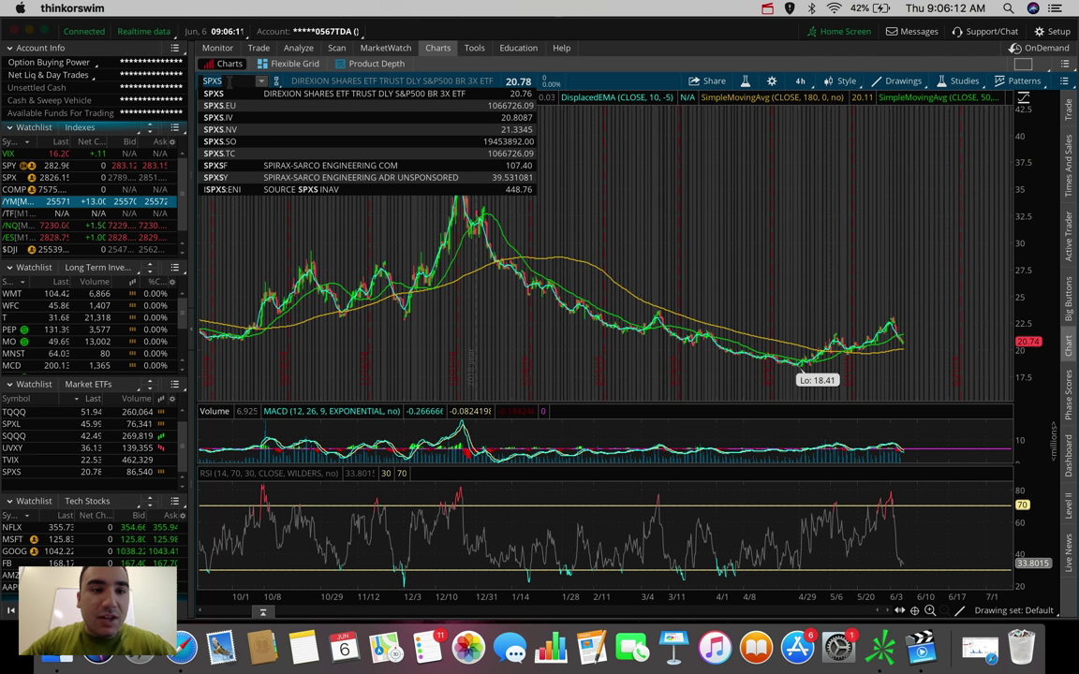
{"action": "key", "text": "Down"}
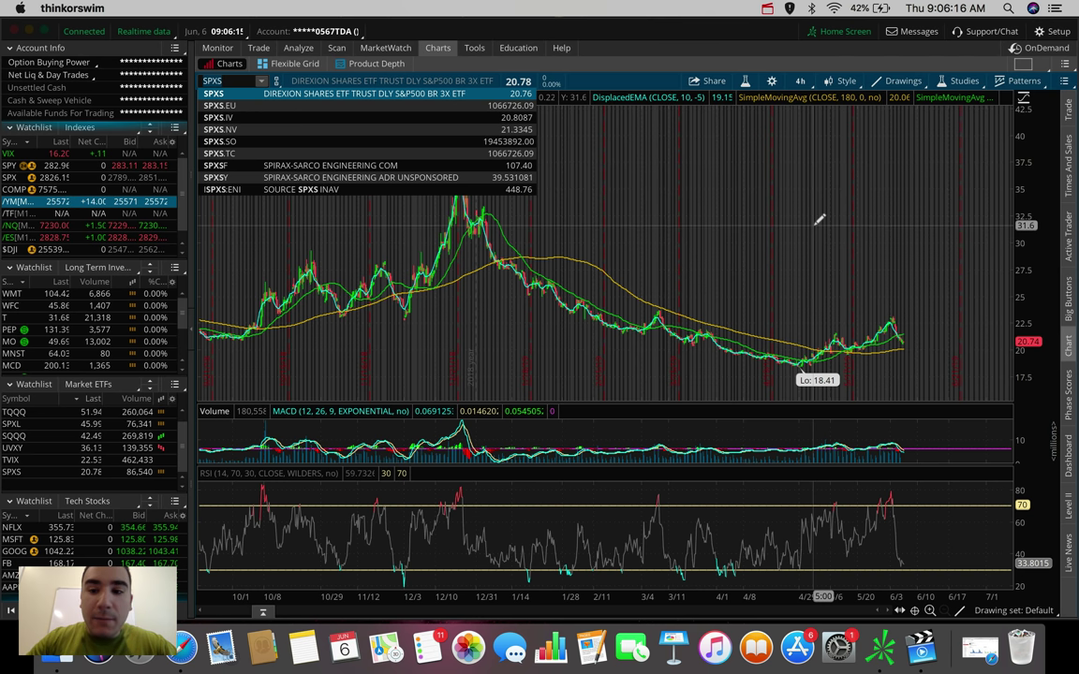
{"action": "key", "text": "Return"}
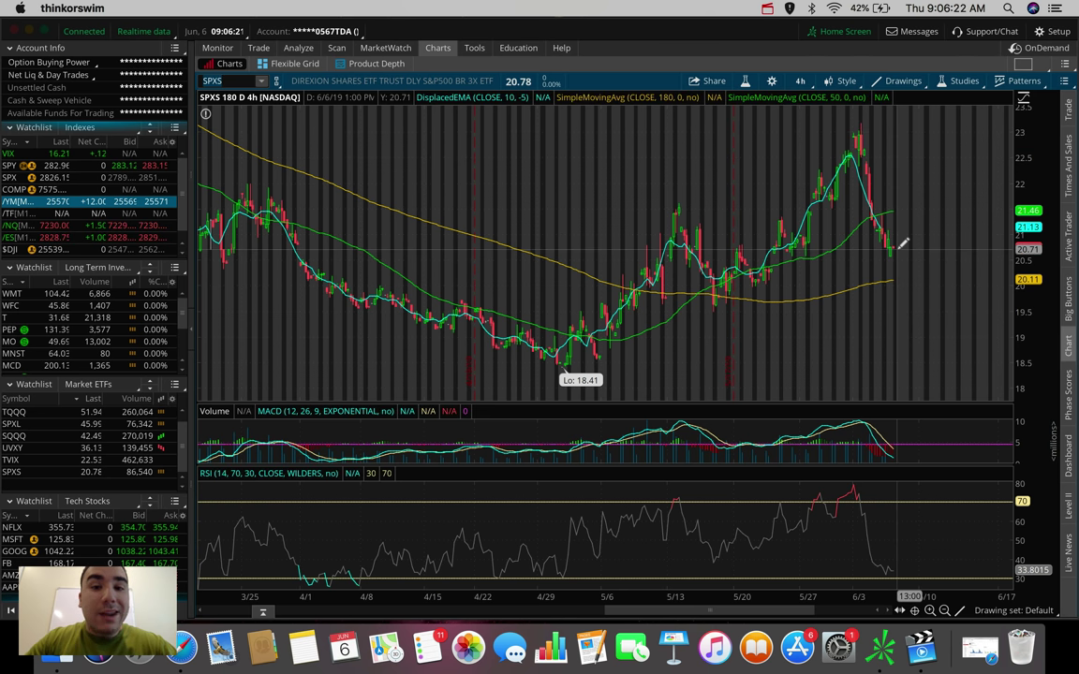
{"action": "mouse_move", "coordinate": [897, 245]}
{"action": "left_mouse_down"}
{"action": "mouse_move", "coordinate": [871, 120]}
{"action": "mouse_move", "coordinate": [901, 169]}
{"action": "mouse_move", "coordinate": [901, 245]}
{"action": "left_mouse_up"}
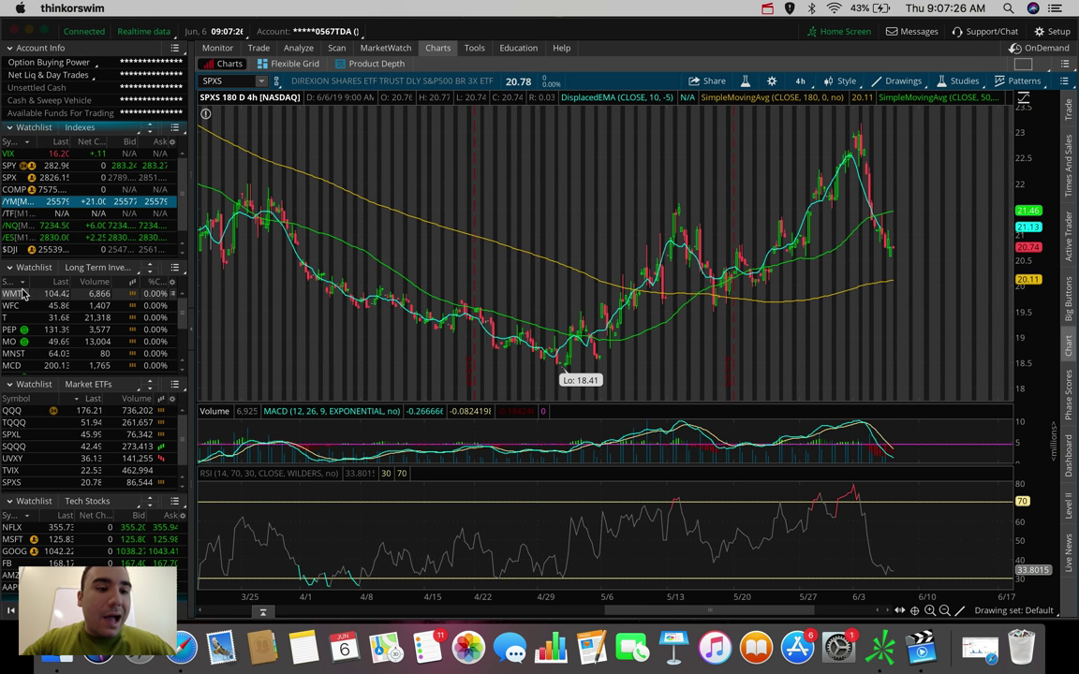
Load the JNJ chart from the Long Term Investments watchlist and draw a steep rising line from the latest candle to about 142
{"action": "scroll", "coordinate": [23, 295], "scroll_direction": "down", "scroll_amount": 3}
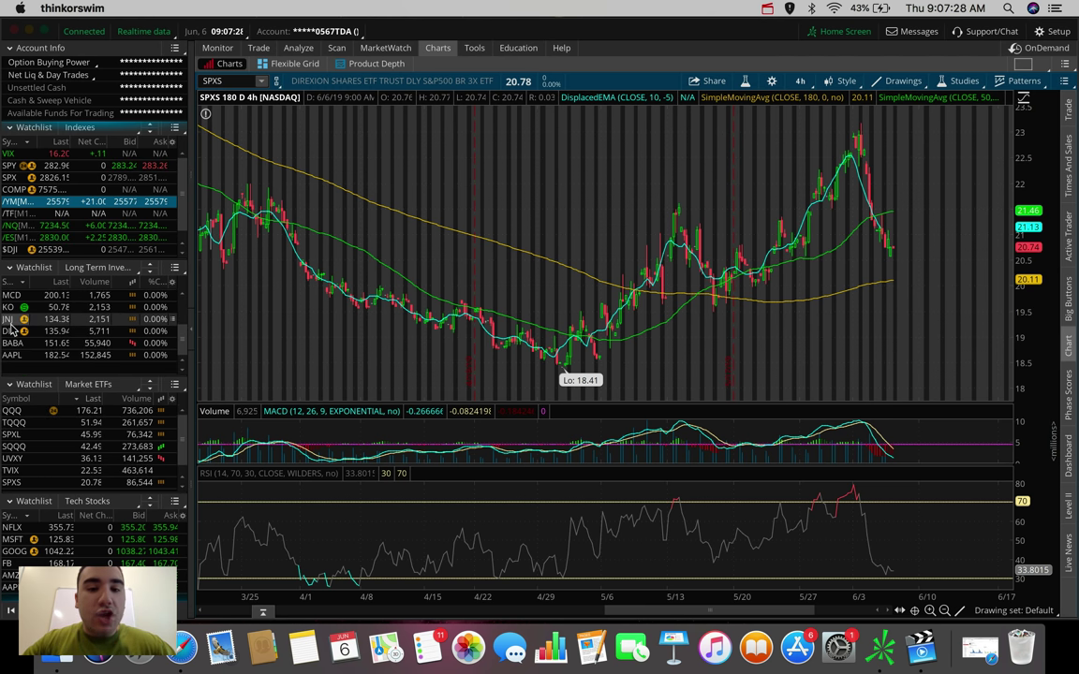
{"action": "left_click", "coordinate": [31, 319]}
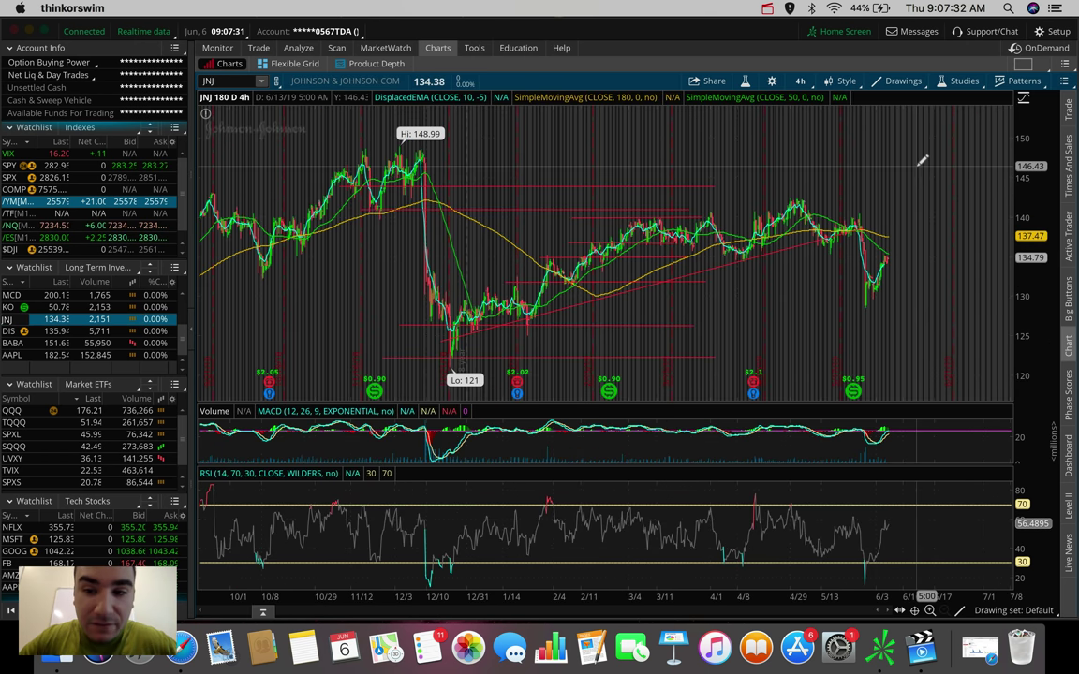
{"action": "left_click", "coordinate": [881, 264]}
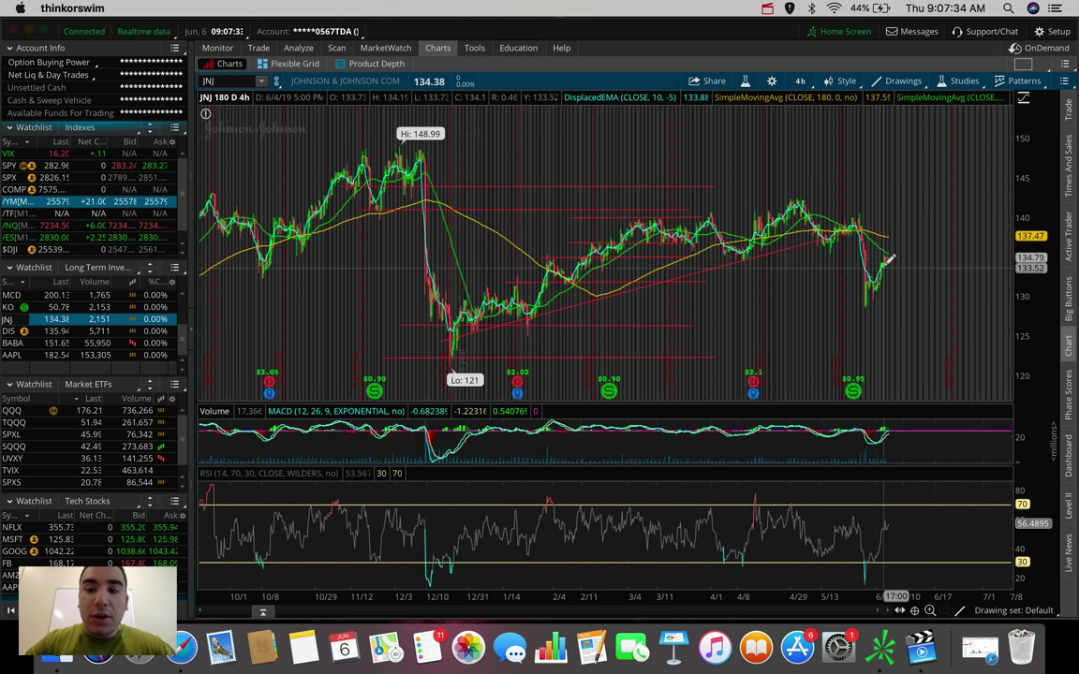
{"action": "left_click", "coordinate": [917, 199]}
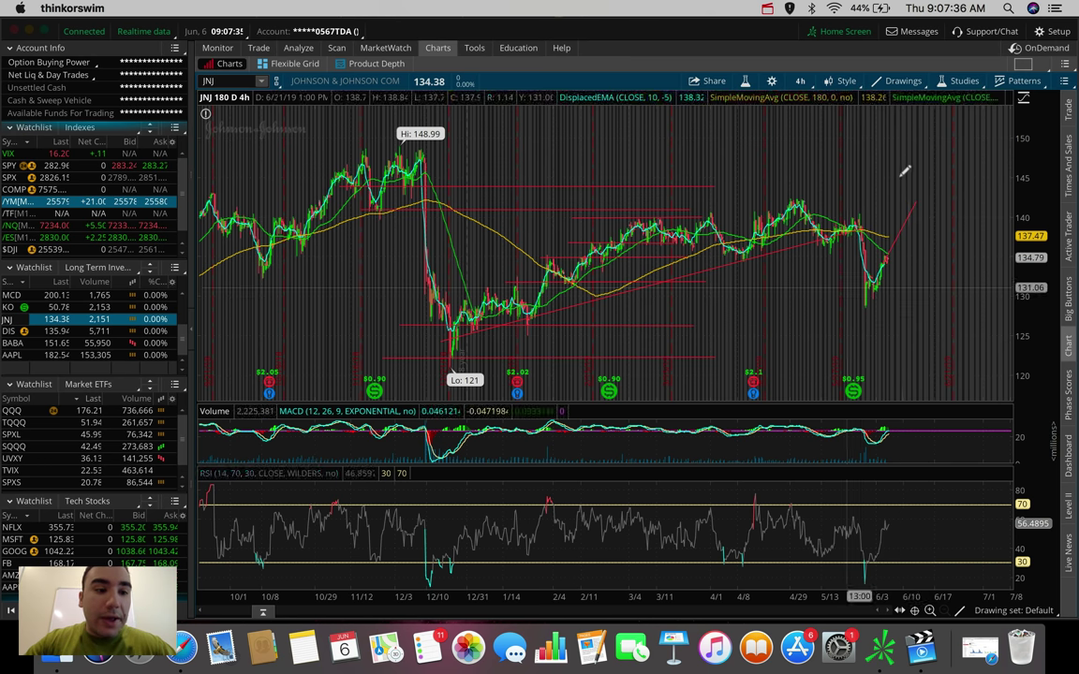
Load the KO chart and trace a possible pullback from the latest candle toward the horizontal line at 50
{"action": "left_click", "coordinate": [10, 307]}
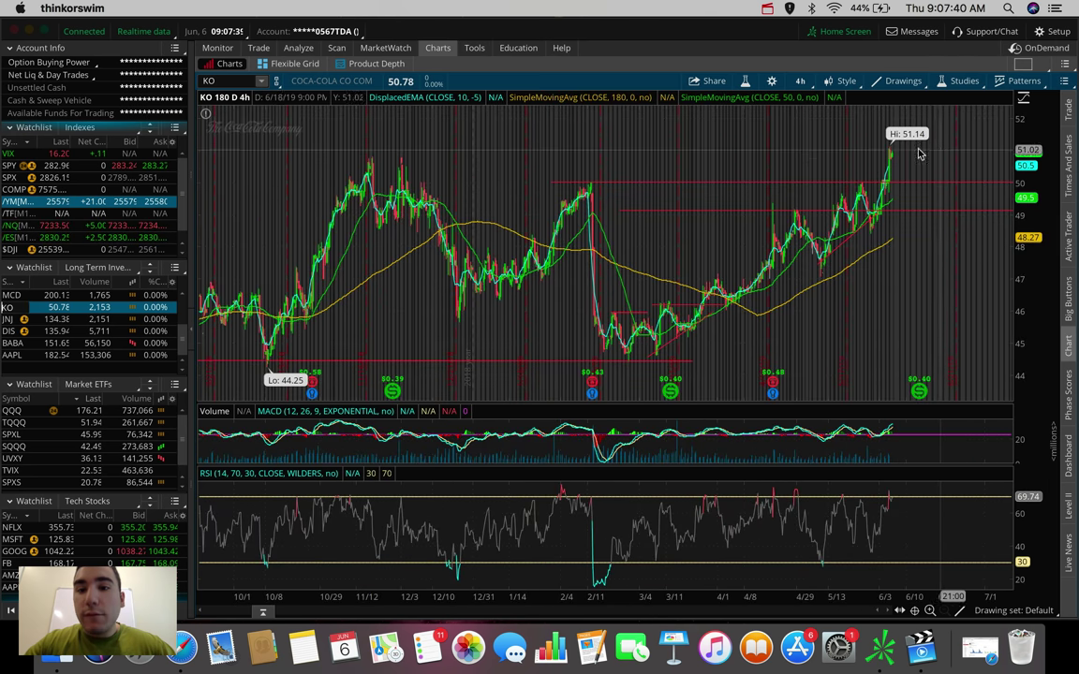
{"action": "scroll", "coordinate": [838, 150], "scroll_direction": "up", "scroll_amount": 3}
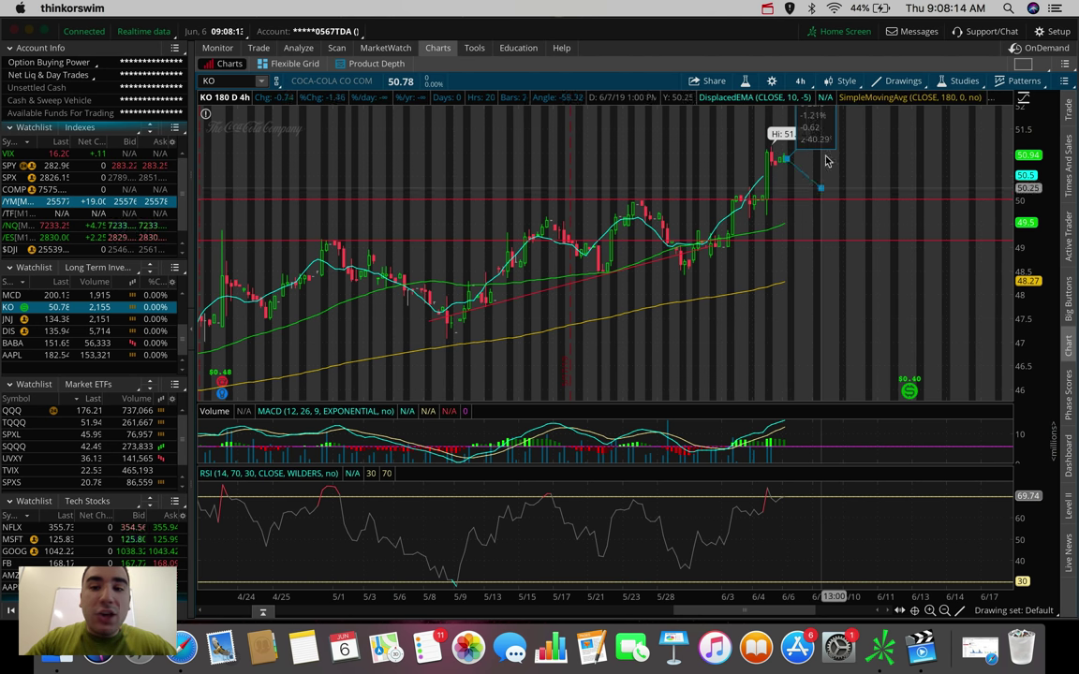
{"action": "left_click", "coordinate": [790, 162]}
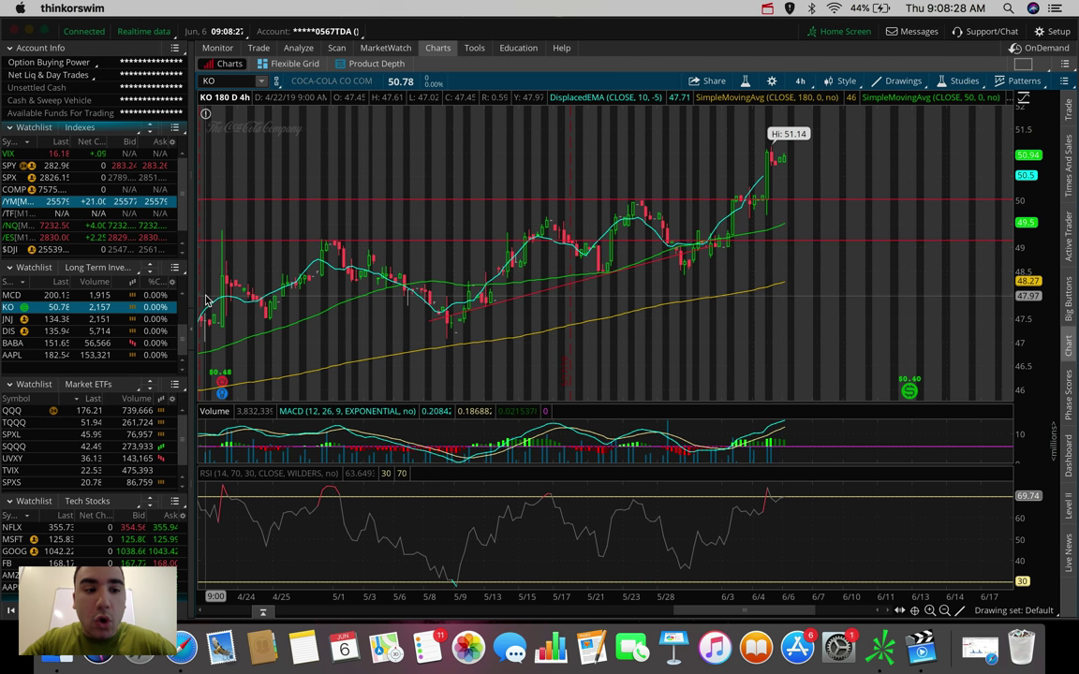
Replace the Long Term Investments watchlist with the personal Inverse ETFs watchlist and load the /CL crude oil chart from it
{"action": "scroll", "coordinate": [29, 327], "scroll_direction": "up", "scroll_amount": 3}
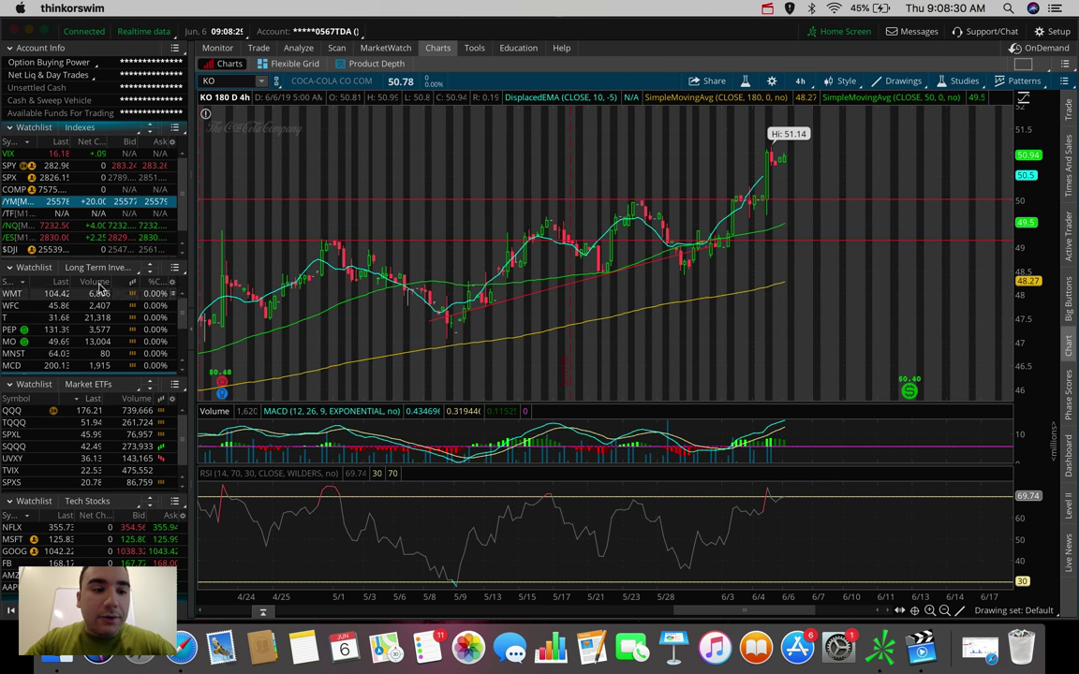
{"action": "scroll", "coordinate": [27, 325], "scroll_direction": "down", "scroll_amount": 3}
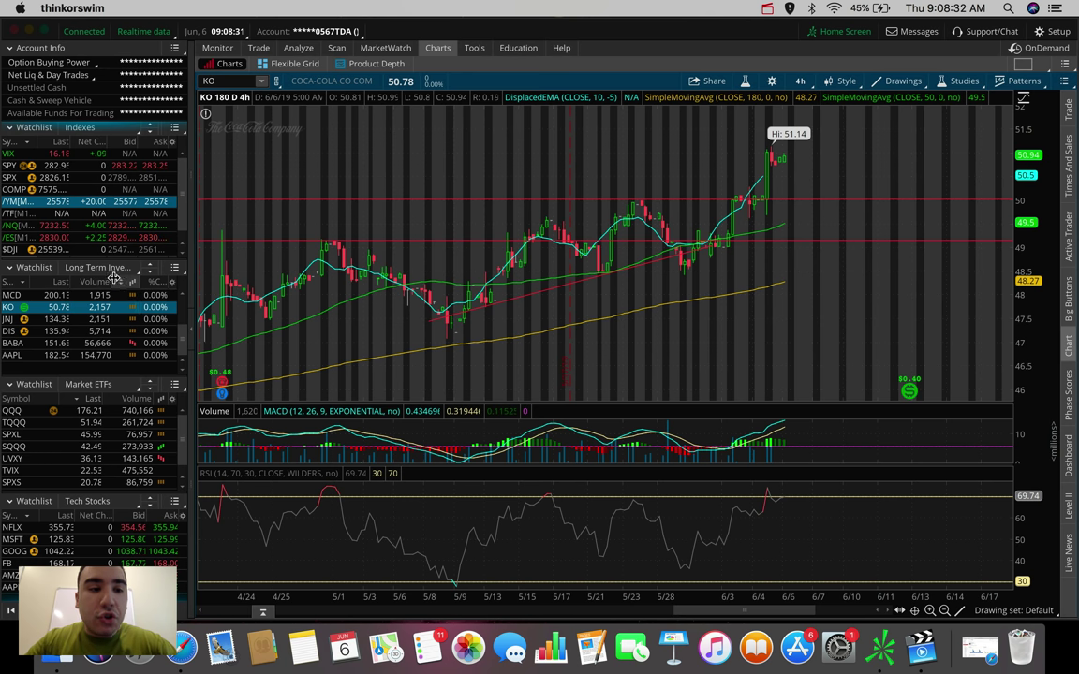
{"action": "left_click", "coordinate": [120, 267]}
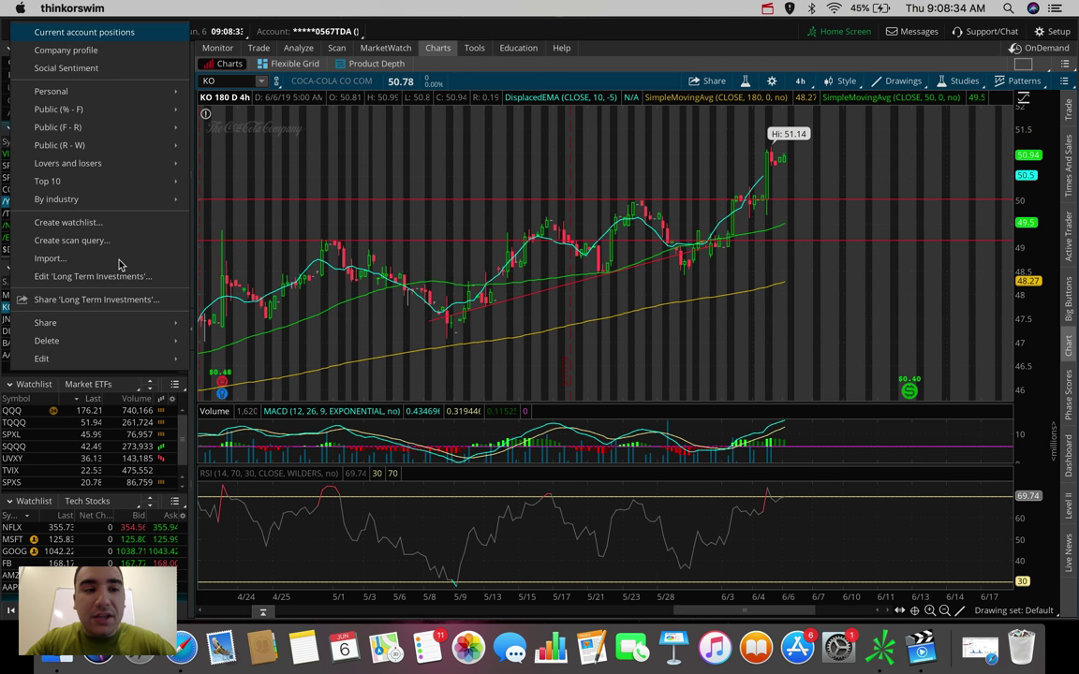
{"action": "mouse_move", "coordinate": [111, 98]}
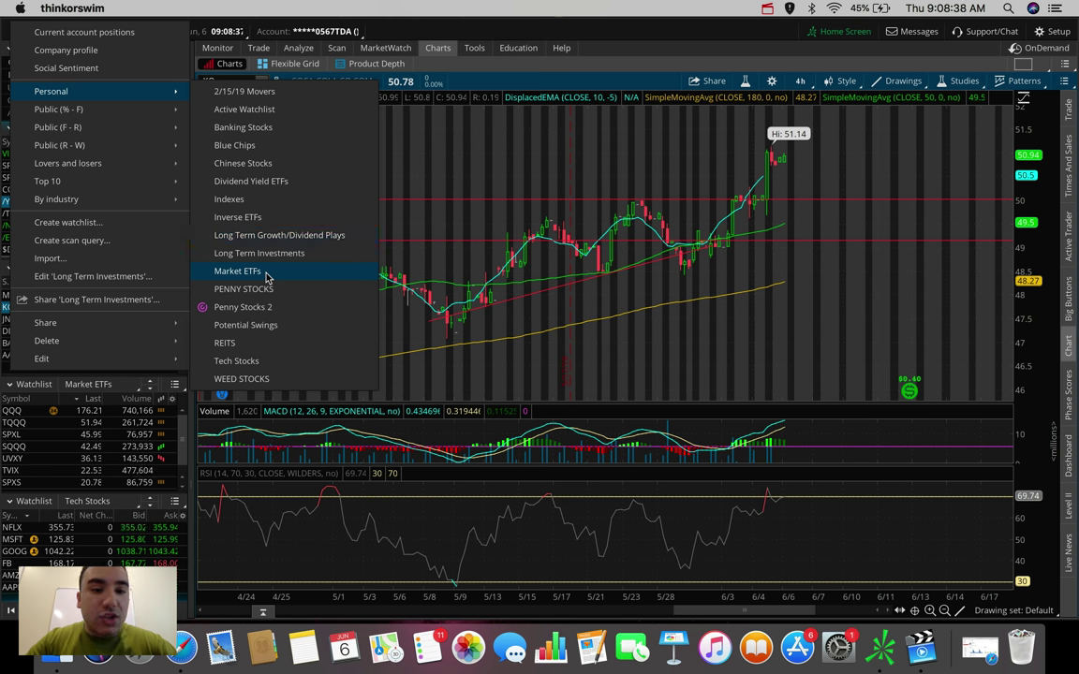
{"action": "left_click", "coordinate": [272, 215]}
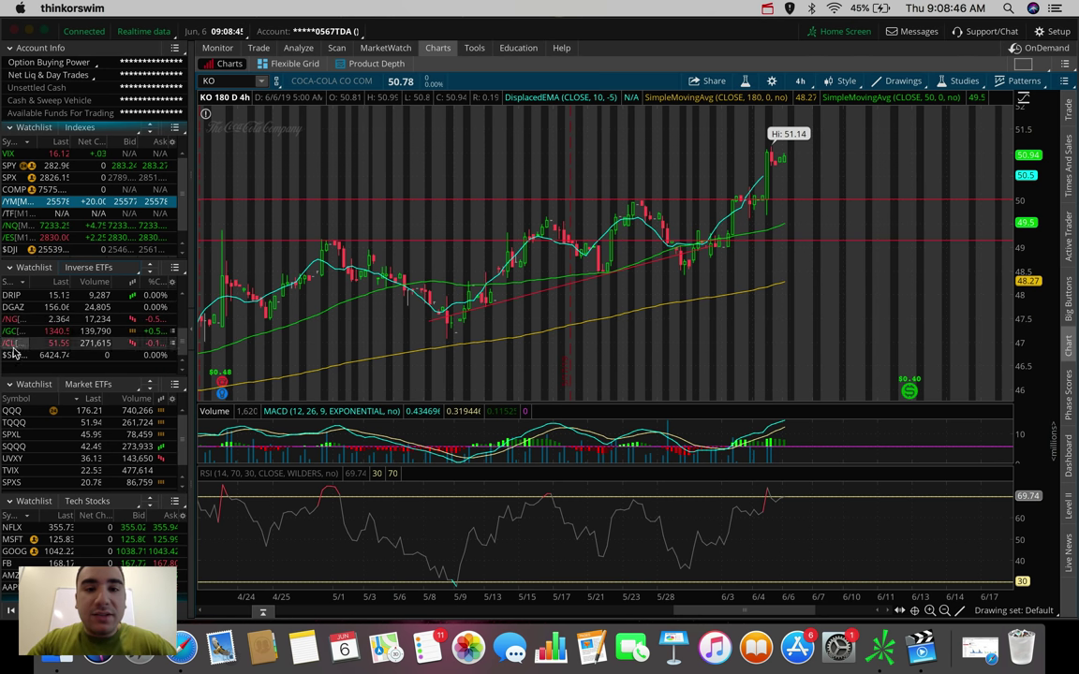
{"action": "left_click", "coordinate": [17, 343]}
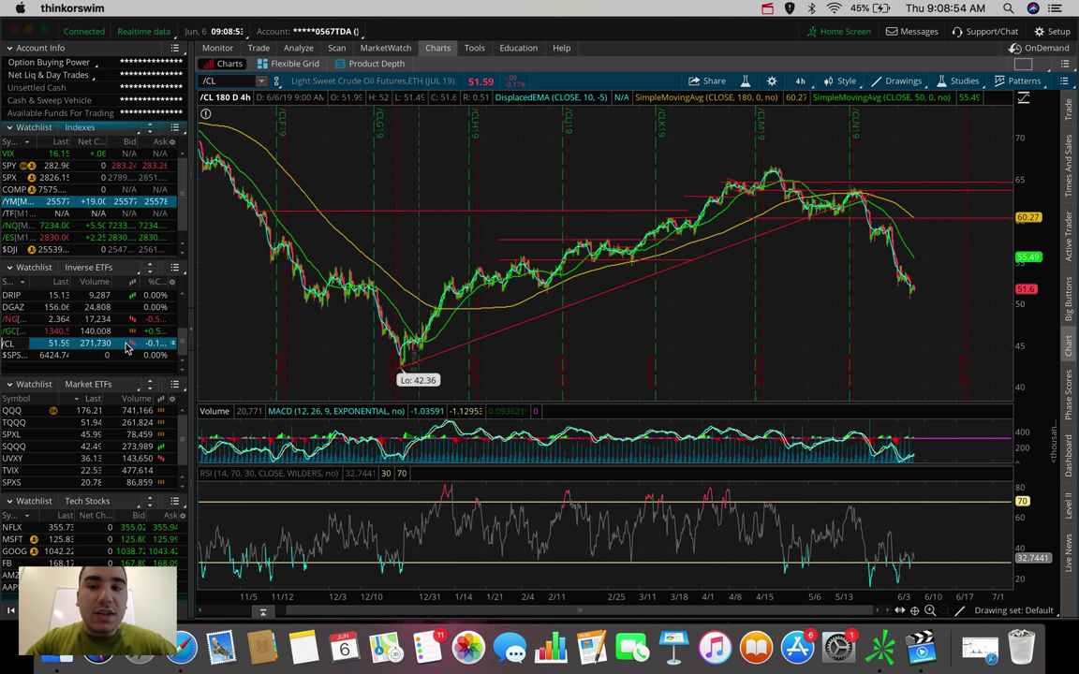
{"action": "scroll", "coordinate": [128, 347], "scroll_direction": "up", "scroll_amount": 3}
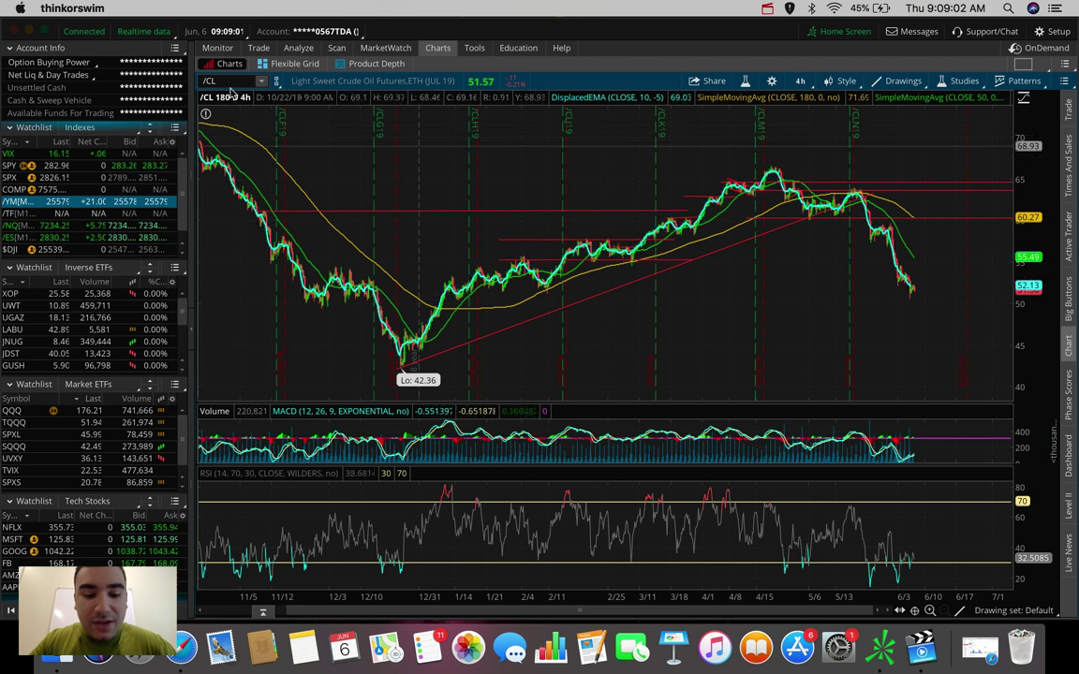
Load the TSLA chart and set its time frame to 1 D : 1m
{"action": "type", "text": "SLA"}
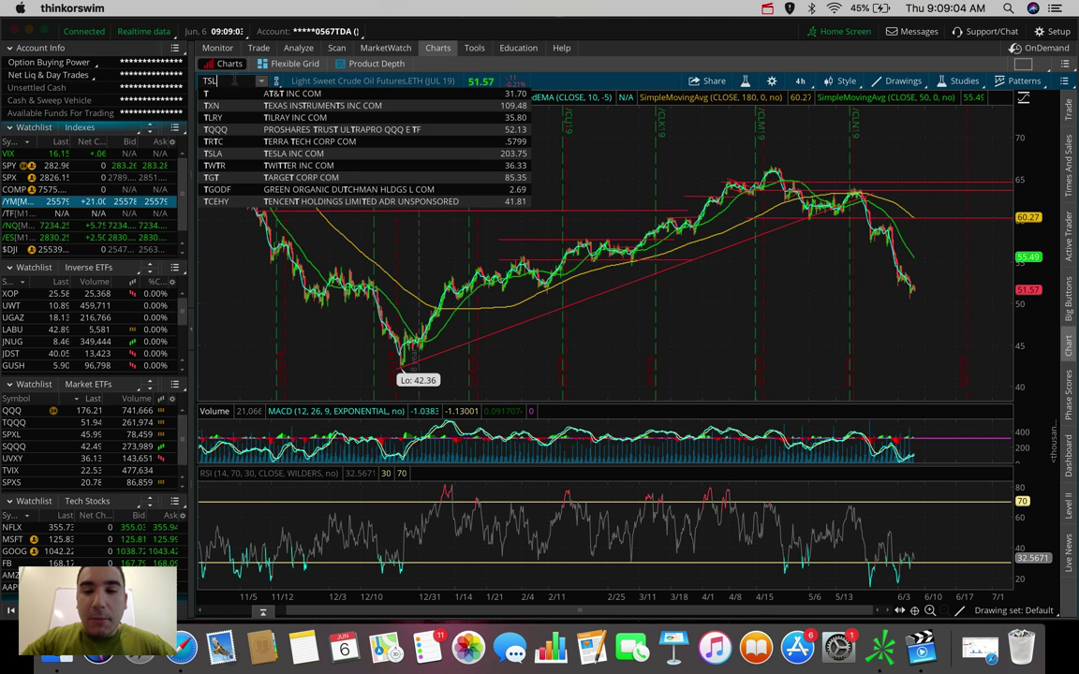
{"action": "key", "text": "Return"}
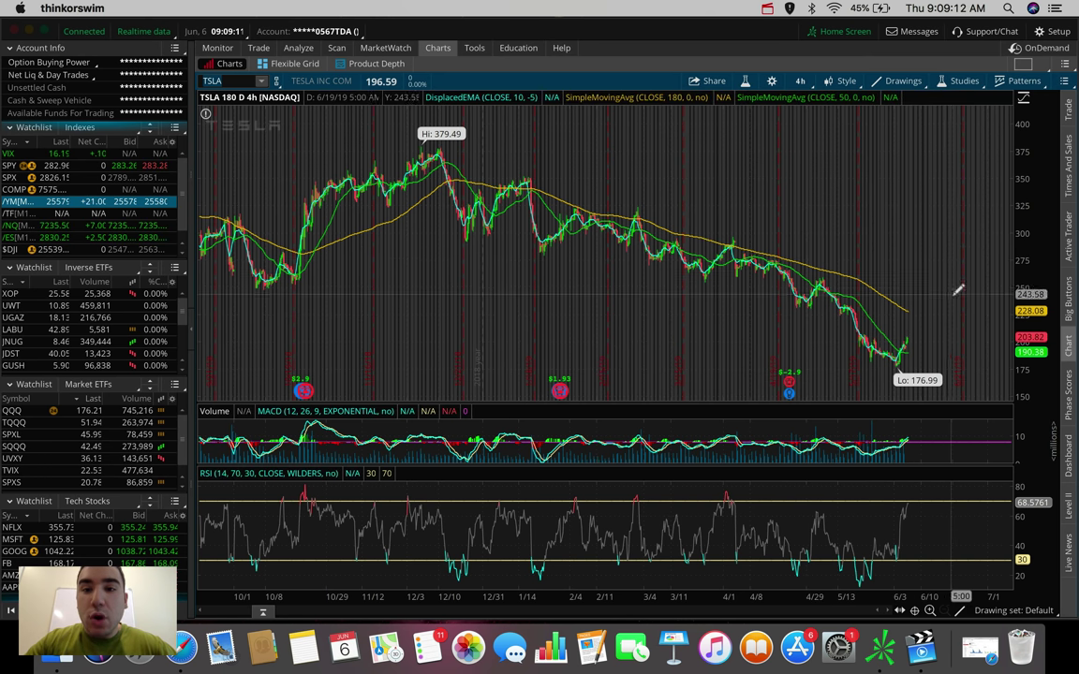
{"action": "left_click", "coordinate": [800, 81]}
{"action": "left_click", "coordinate": [806, 143]}
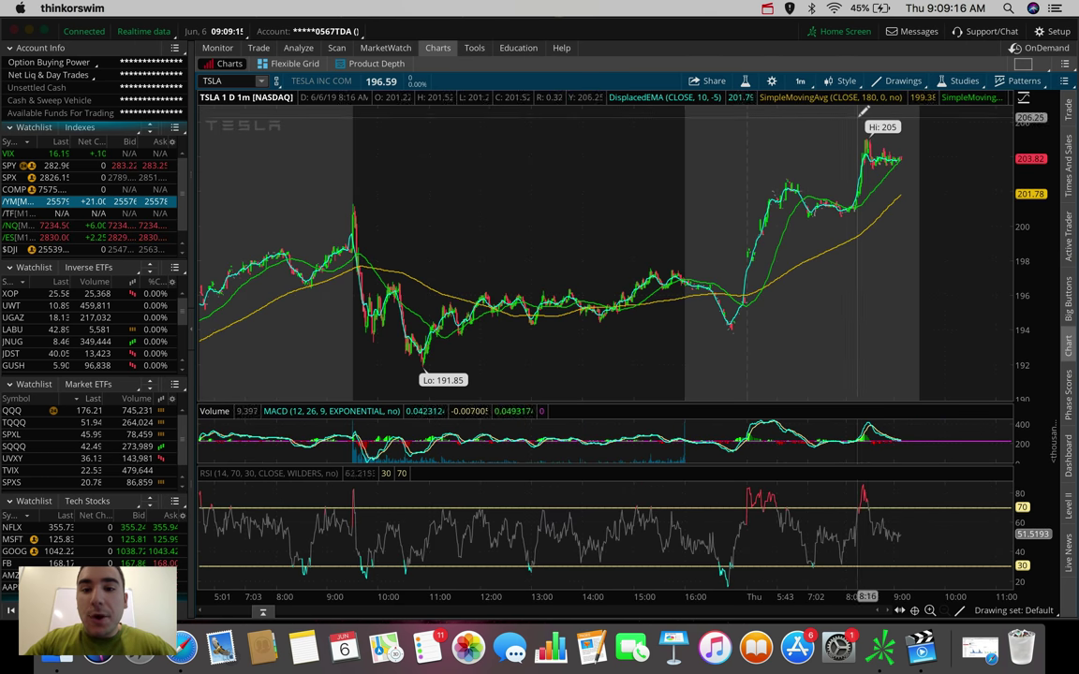
View the TSLA chart at 90 D : 2h and at 180 D : 4h to examine the price against the moving averages
{"action": "left_click", "coordinate": [800, 81]}
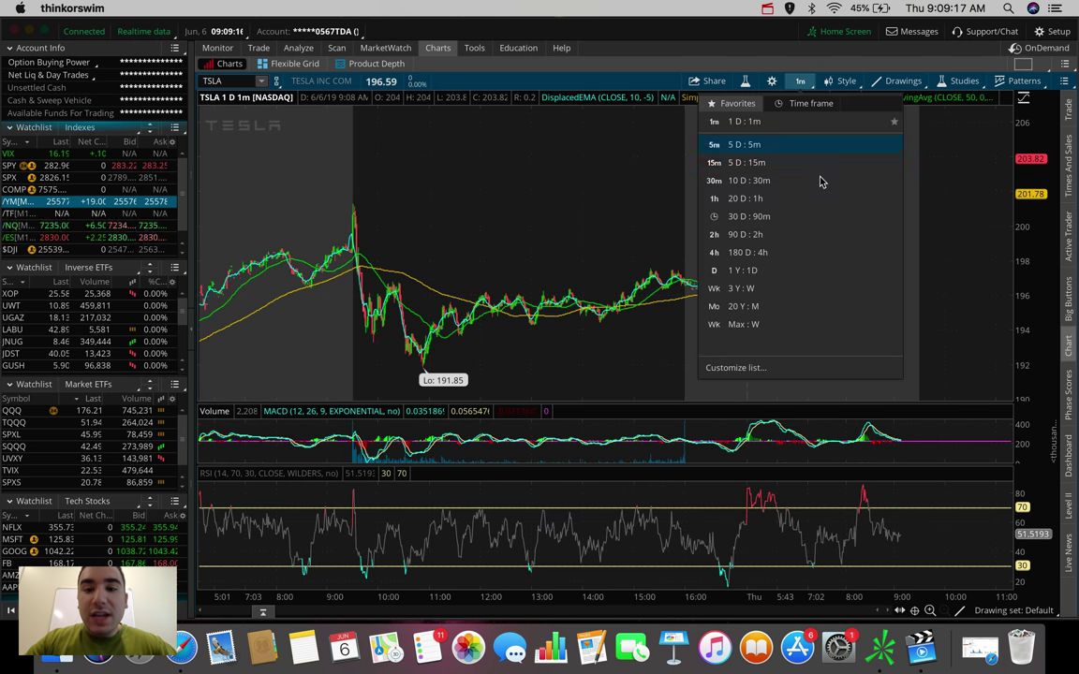
{"action": "left_click", "coordinate": [820, 246]}
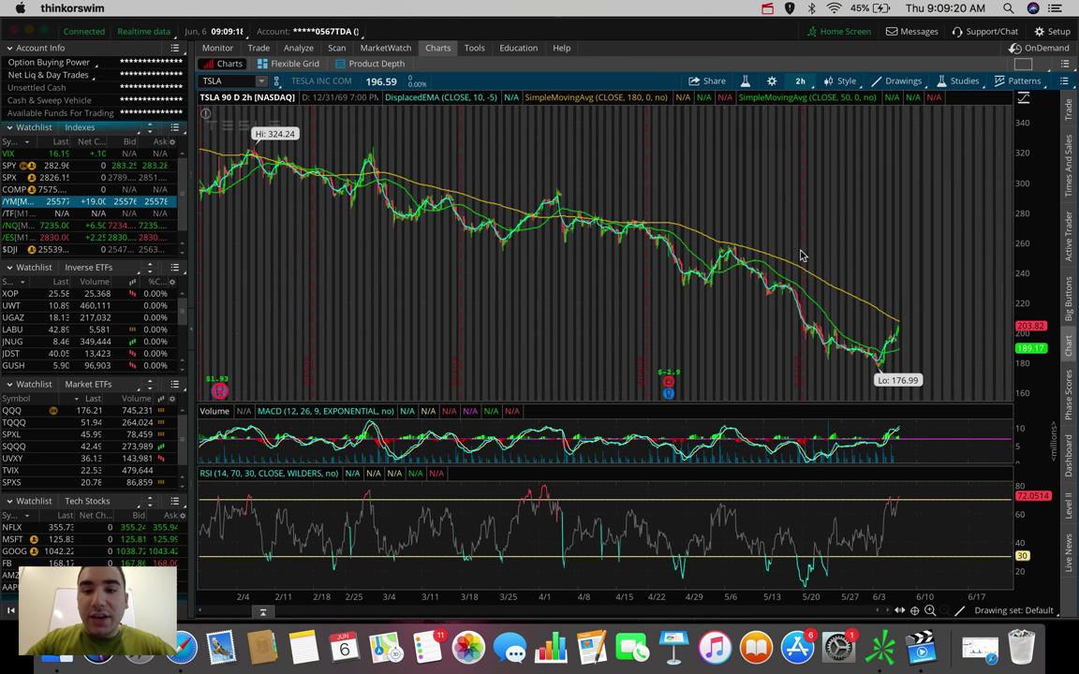
{"action": "left_click", "coordinate": [800, 81]}
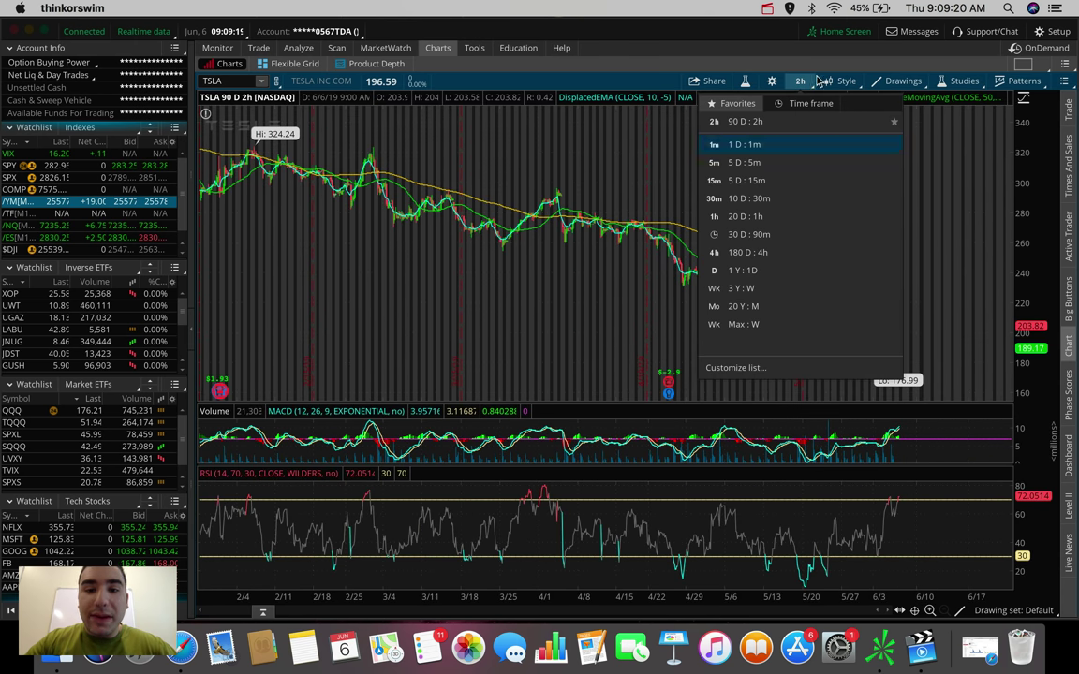
{"action": "left_click", "coordinate": [778, 251]}
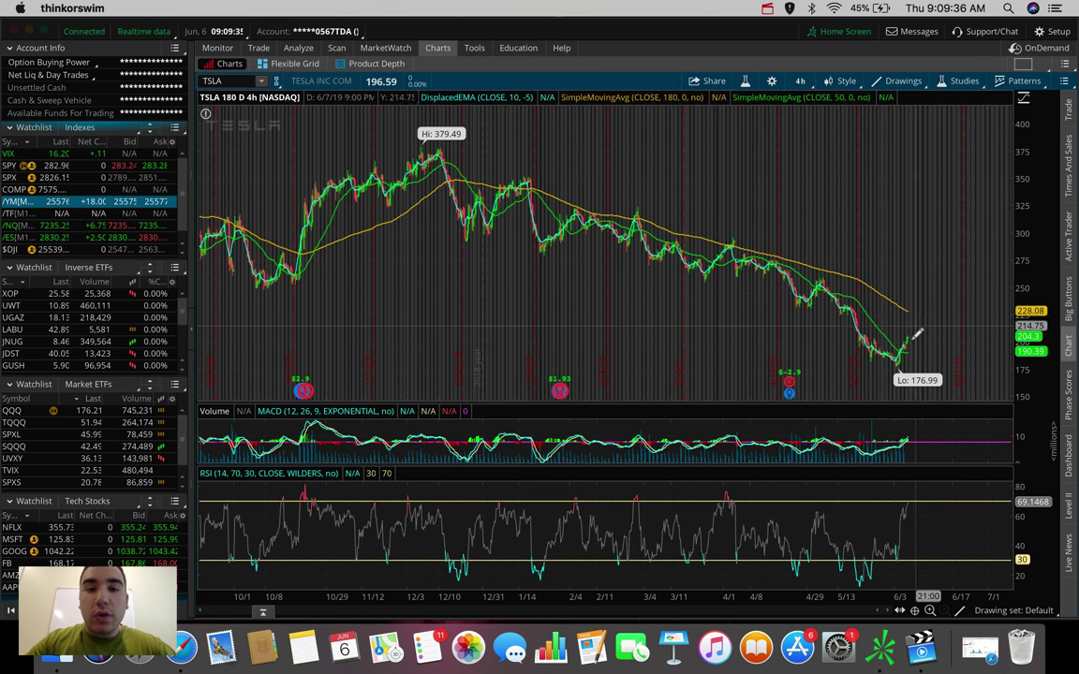
Recheck TSLA's latest candles at 90 D : 2h and return the chart to 180 D : 4h
{"action": "left_click", "coordinate": [798, 82]}
{"action": "left_click", "coordinate": [746, 252]}
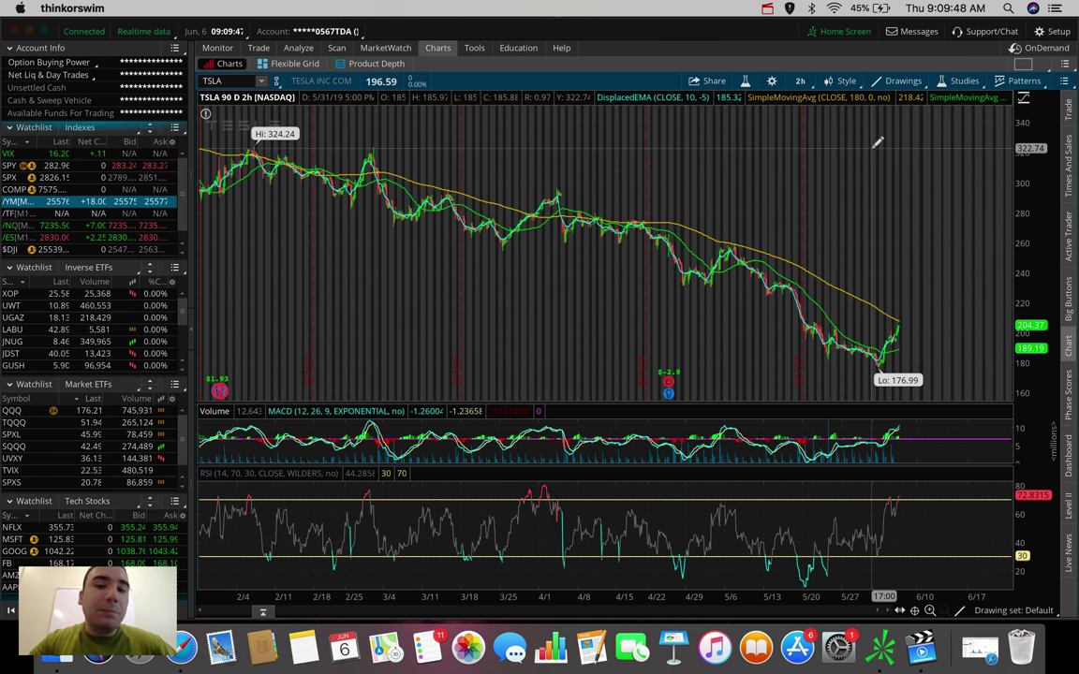
{"action": "left_click", "coordinate": [805, 82]}
{"action": "left_click", "coordinate": [789, 253]}
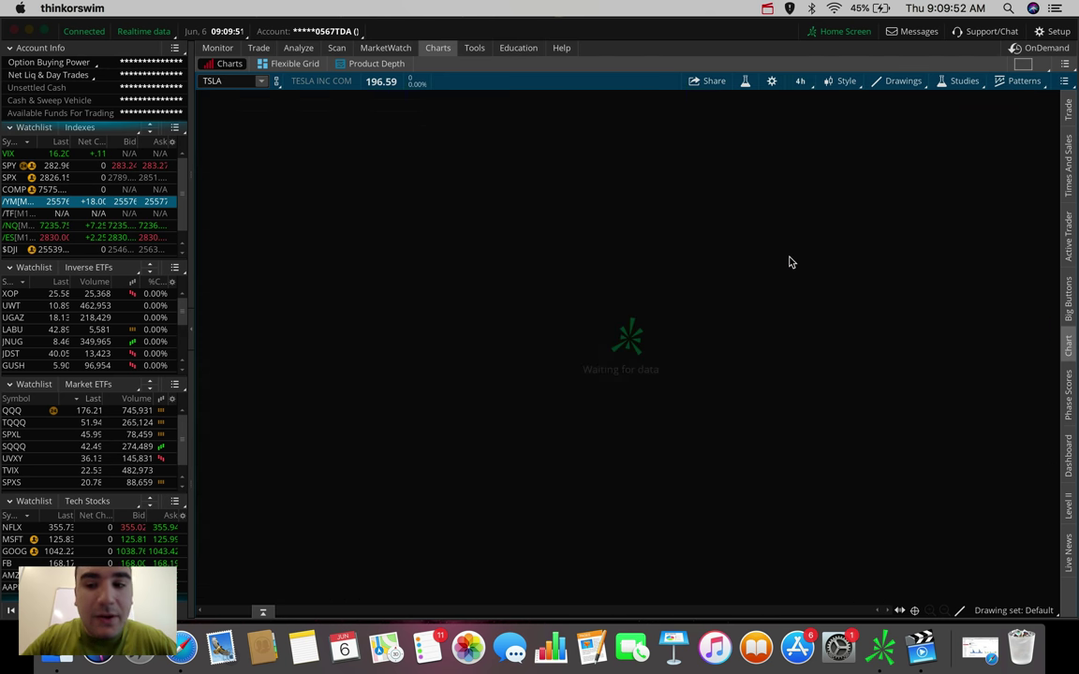